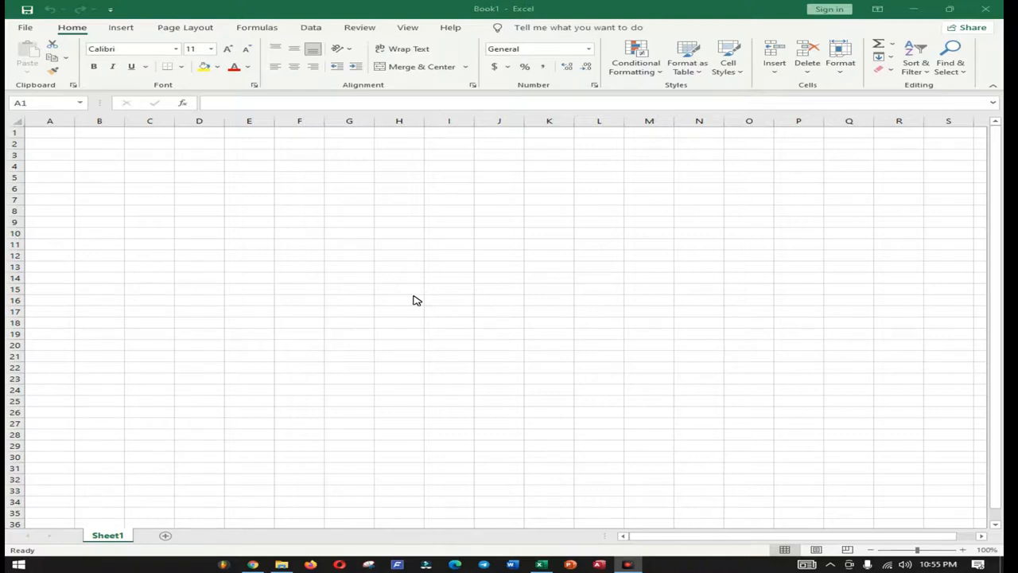
Step: Select cell A1, row 7, column I and several other cells on the empty sheet
click(399, 123)
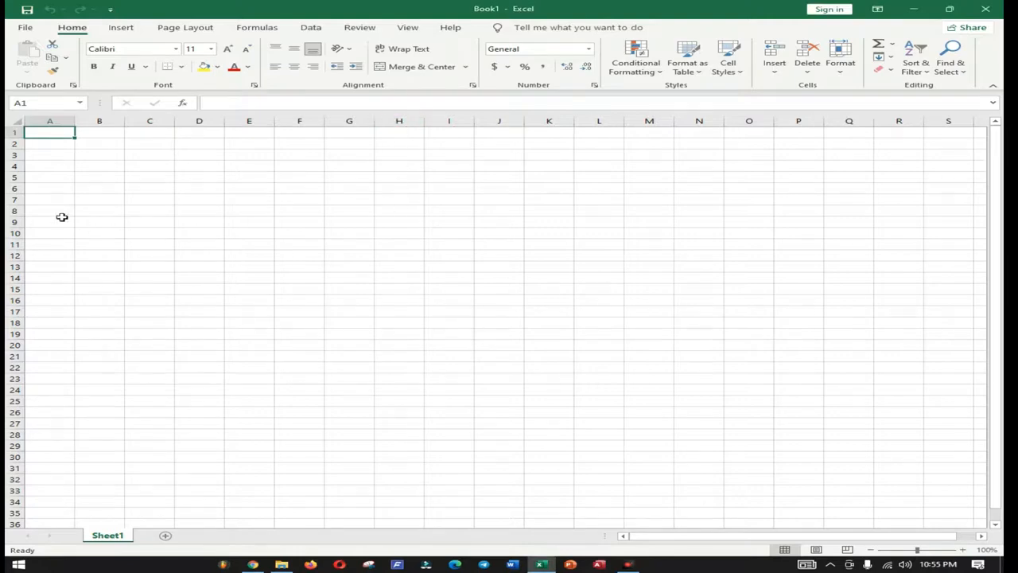
click(14, 198)
click(450, 124)
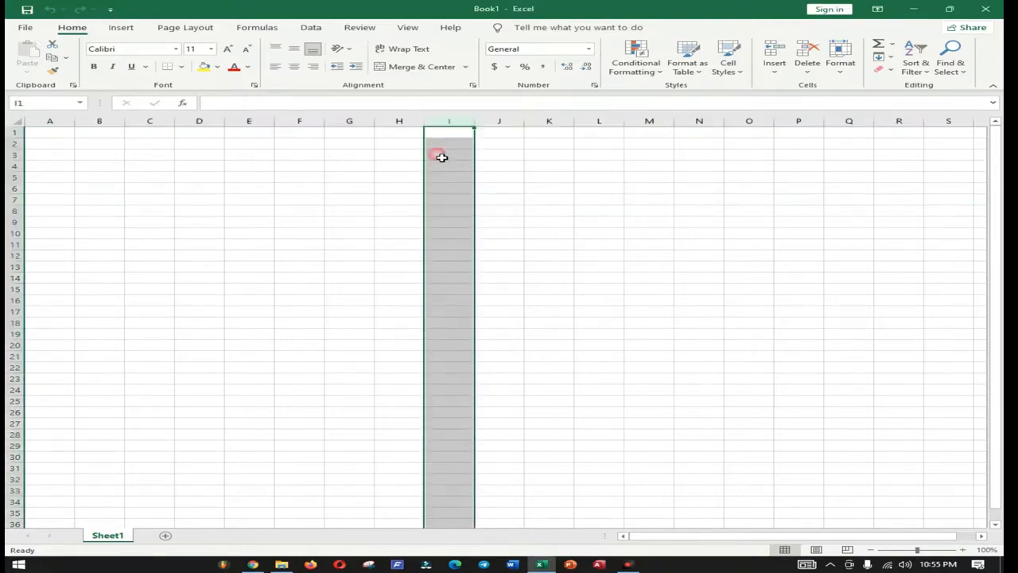
click(295, 245)
click(438, 189)
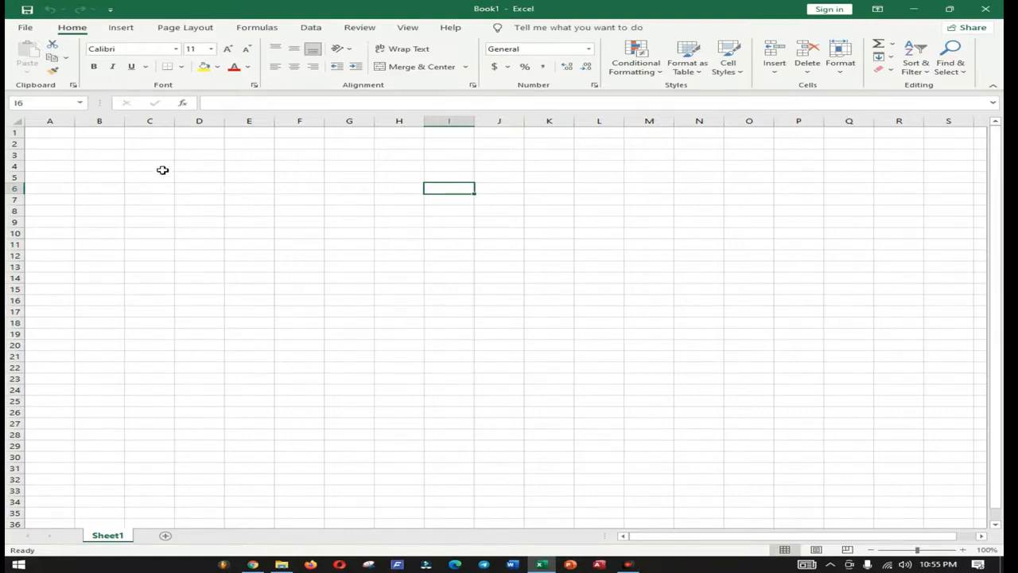
click(197, 194)
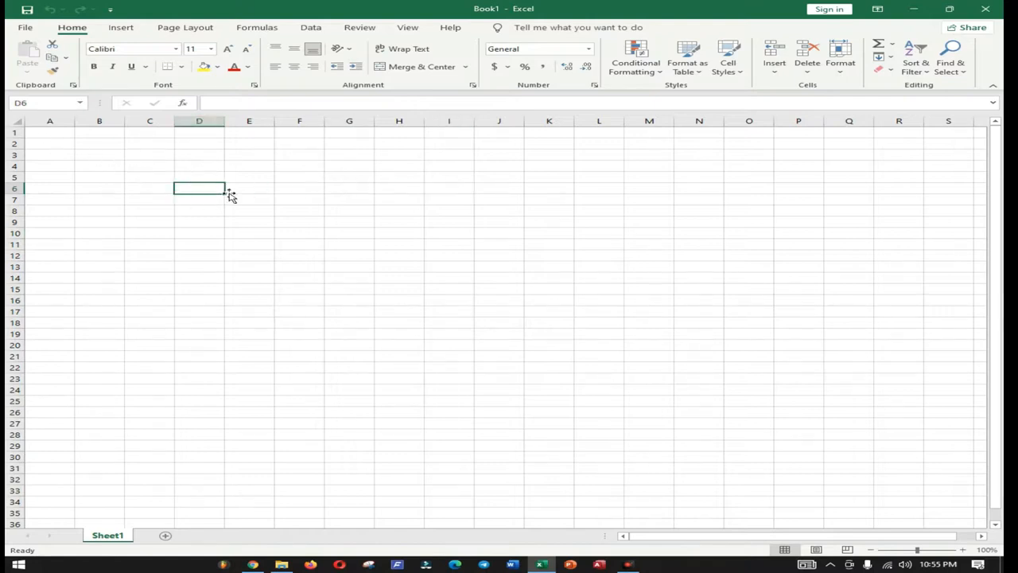
click(351, 178)
Step: Zoom the sheet to 160% and settle on cell D4 for the name list
ctrl+scroll(358, 186, up, 4)
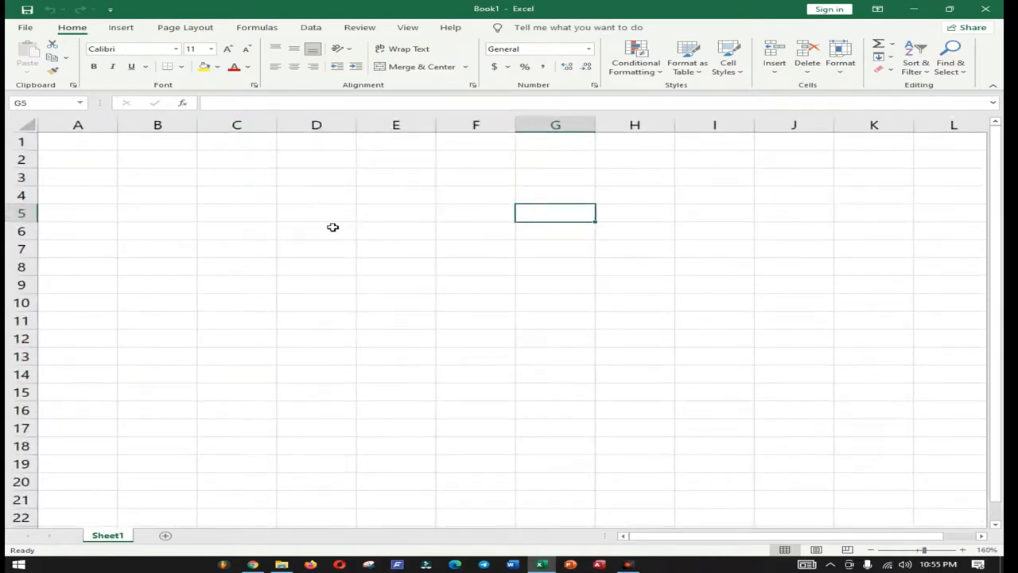
click(302, 197)
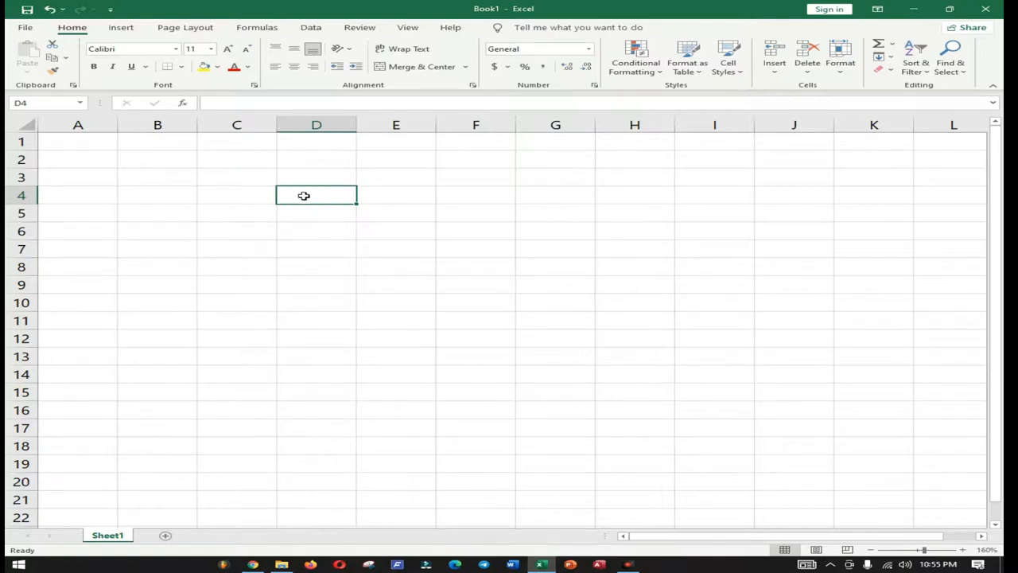
click(398, 198)
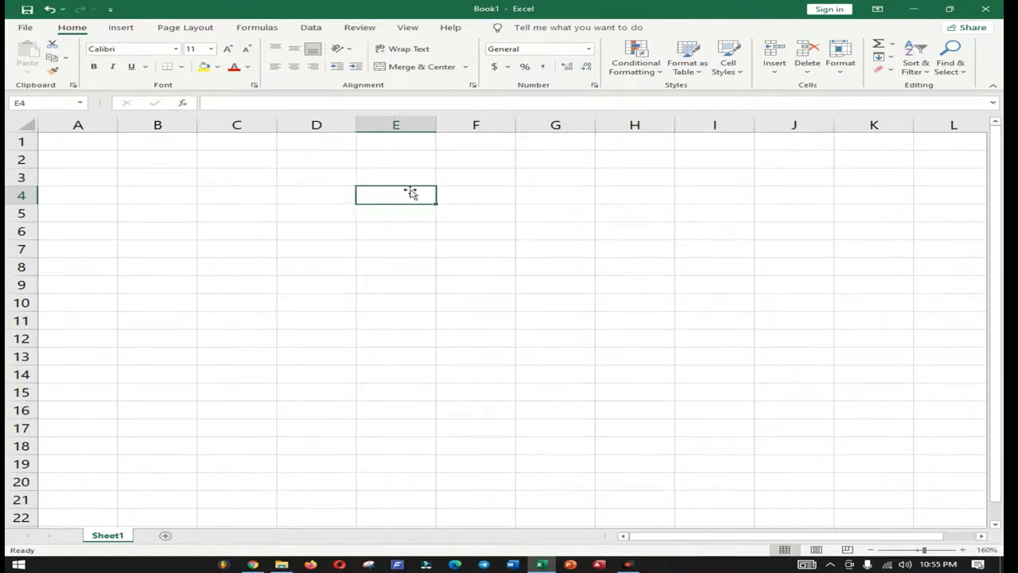
click(303, 215)
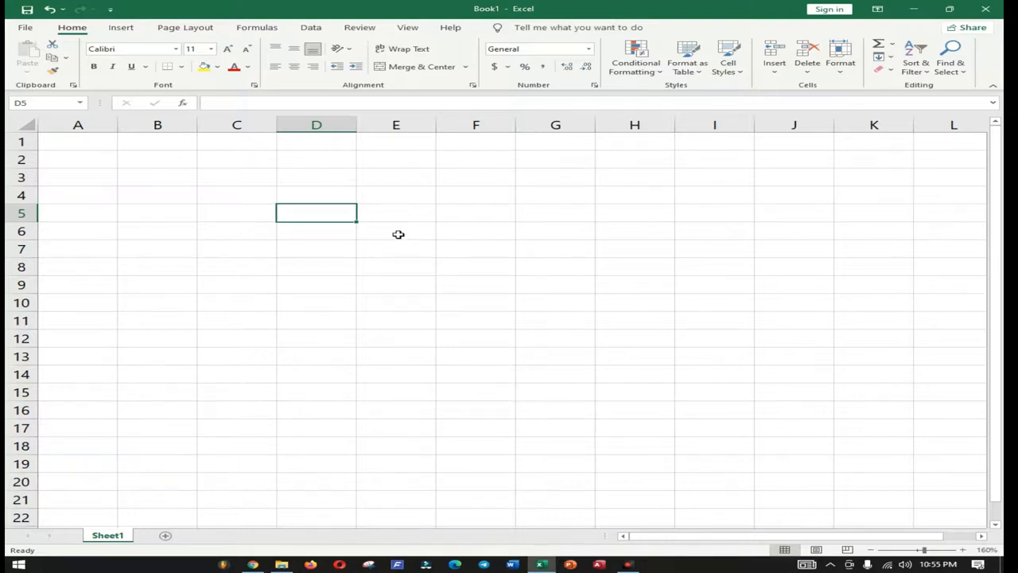
click(636, 211)
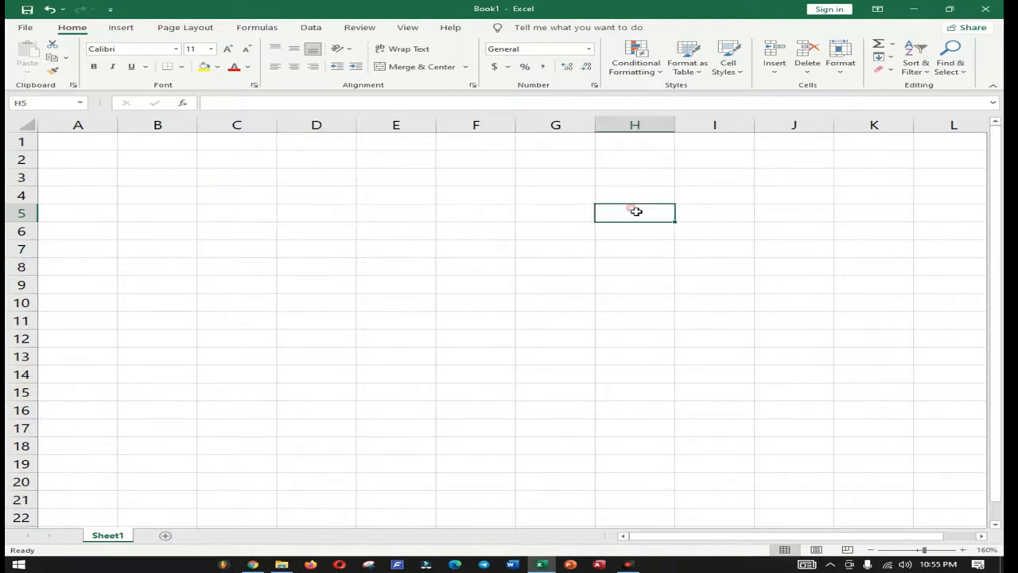
click(263, 252)
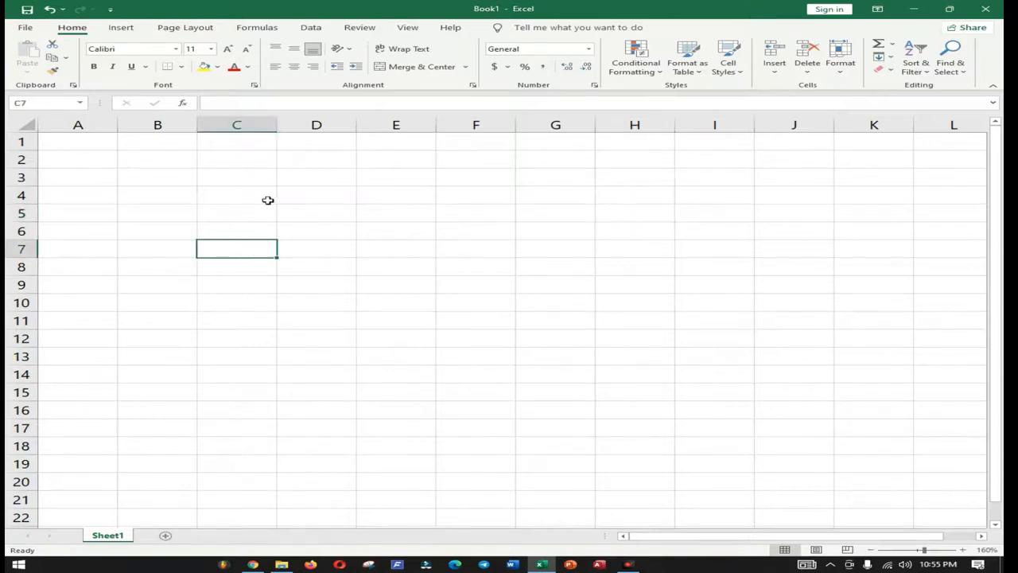
click(301, 182)
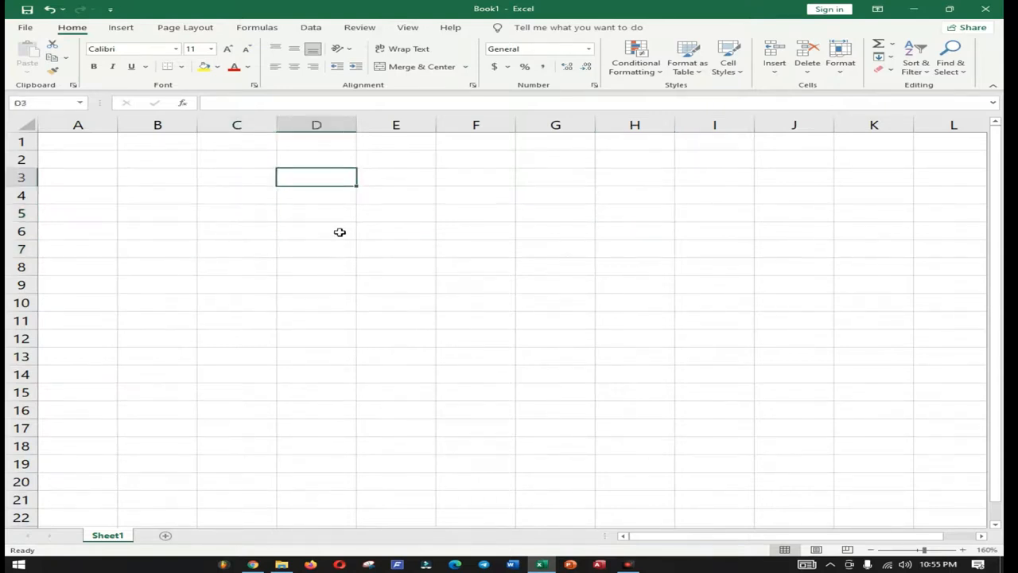
click(318, 195)
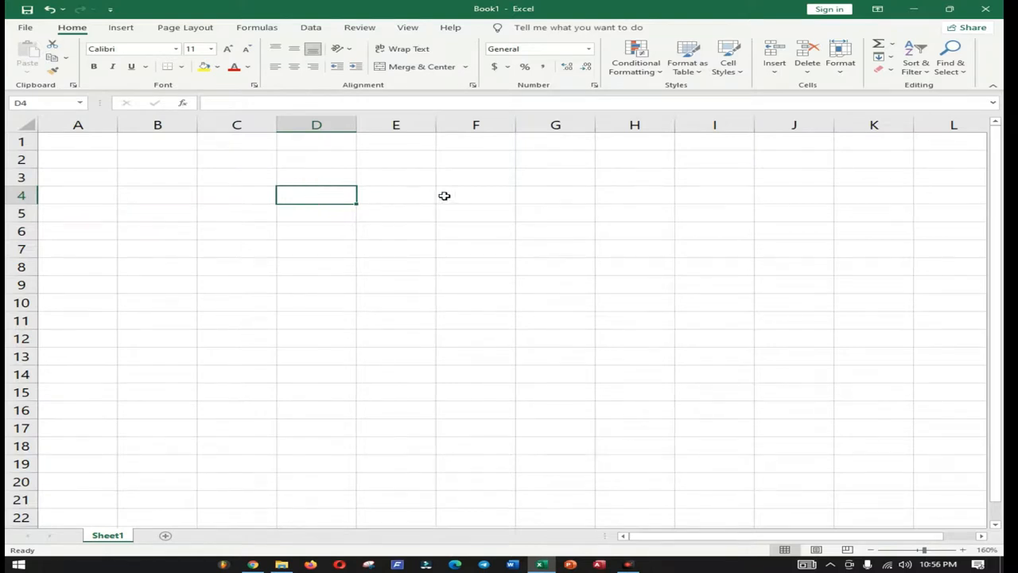
Step: Enter Masud, Rahim and Nayeem in D4:D6, fixing the typos in Nayeem
text(Masud)
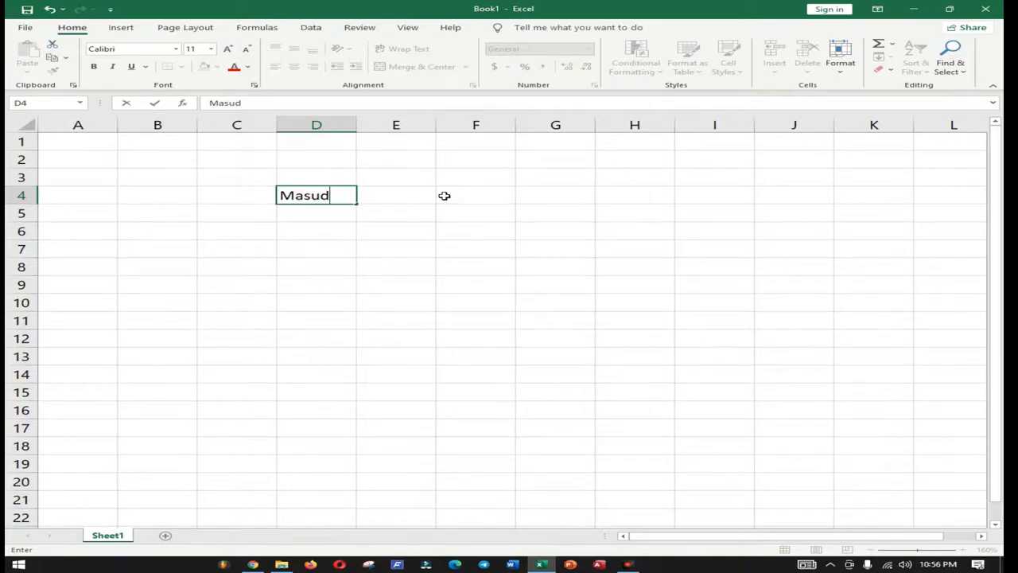
key(Return)
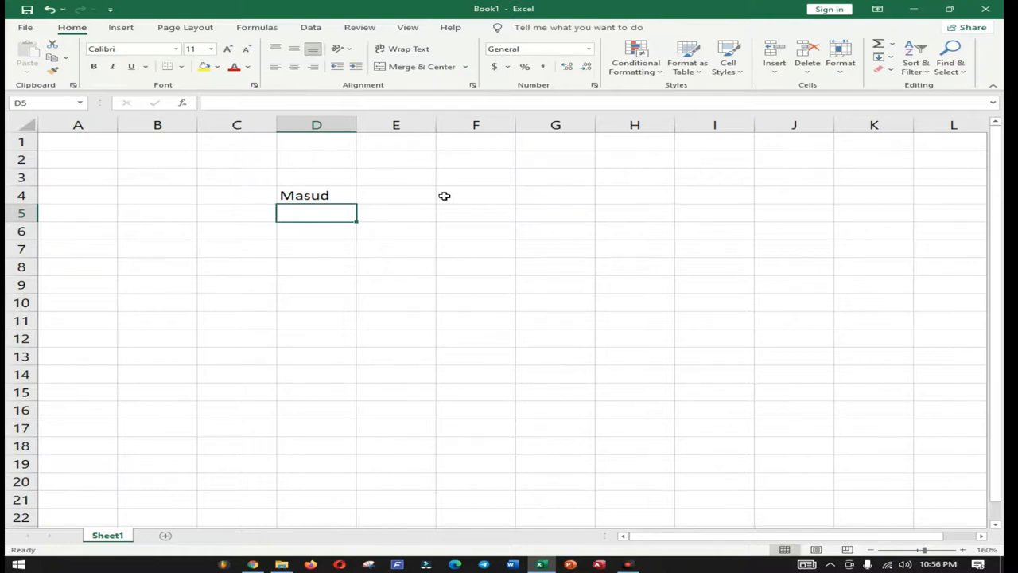
text(Rahim)
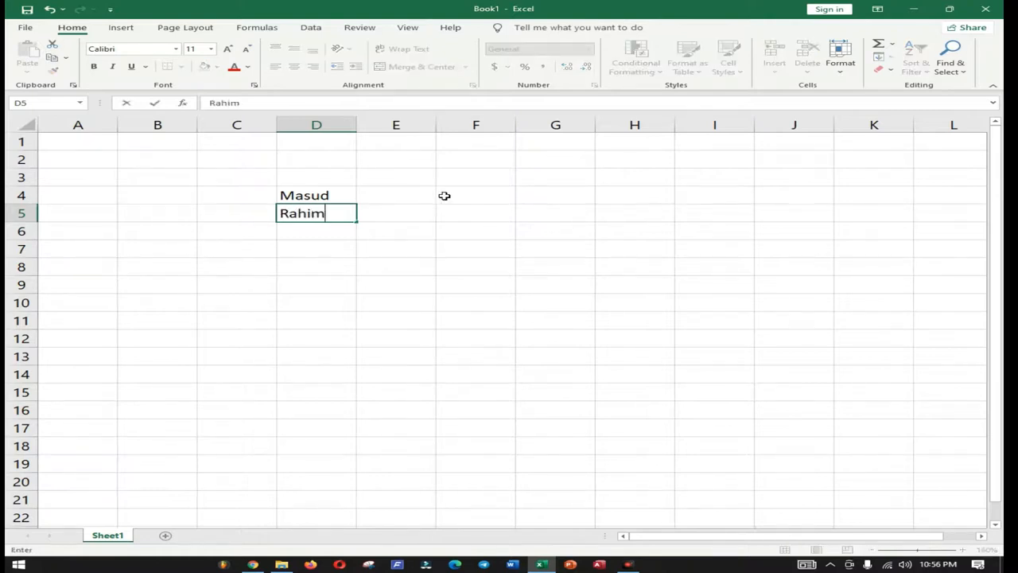
key(Return)
text(Ka)
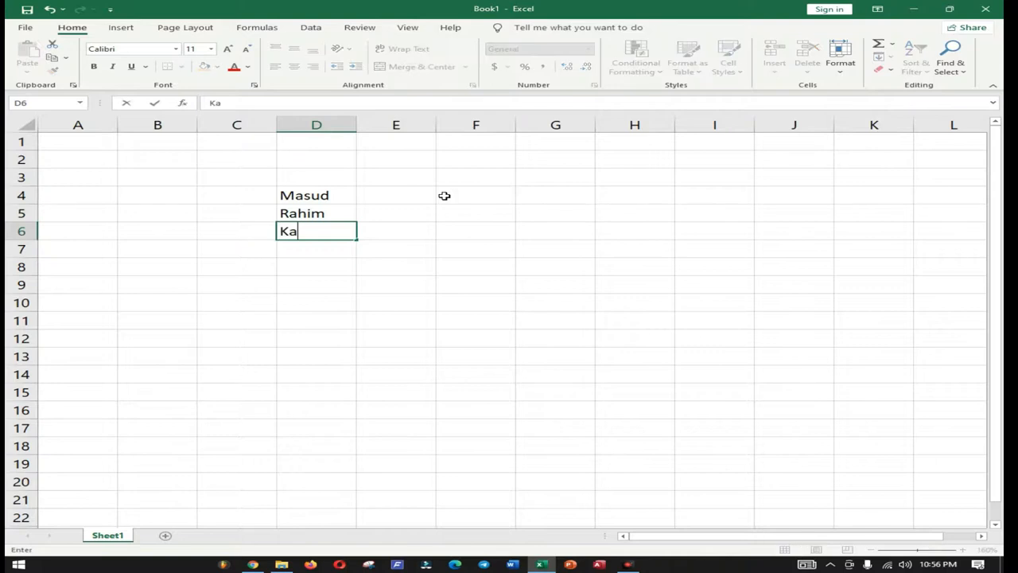
key(BackSpace)
key(BackSpace)
text(nayee)
key(BackSpace)
key(BackSpace)
key(BackSpace)
key(BackSpace)
key(BackSpace)
text(Nayeem)
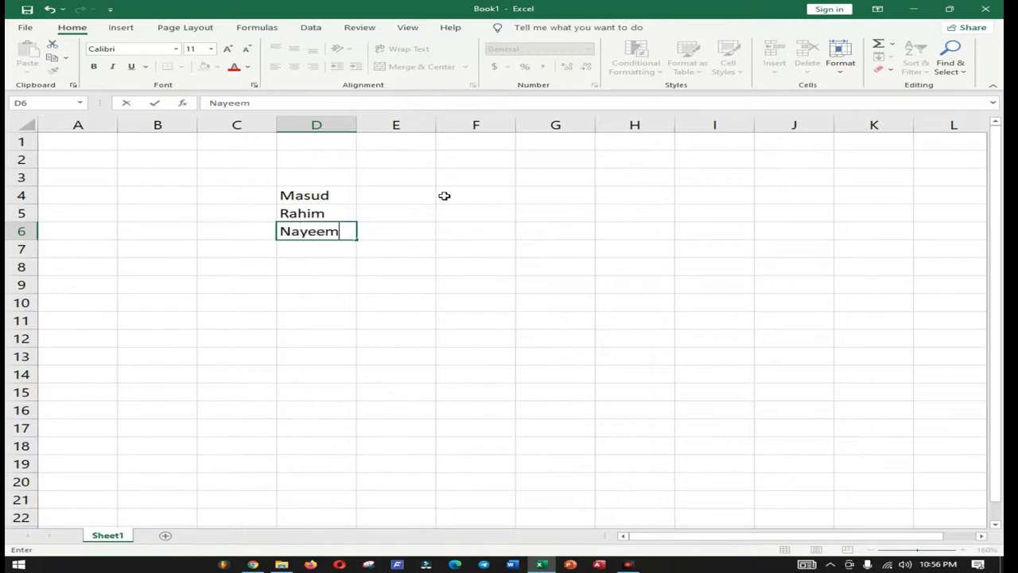
key(Return)
Step: Enter Tushar, Imtiaj, Moyen and Sajib in D7:D10
text(Tushar)
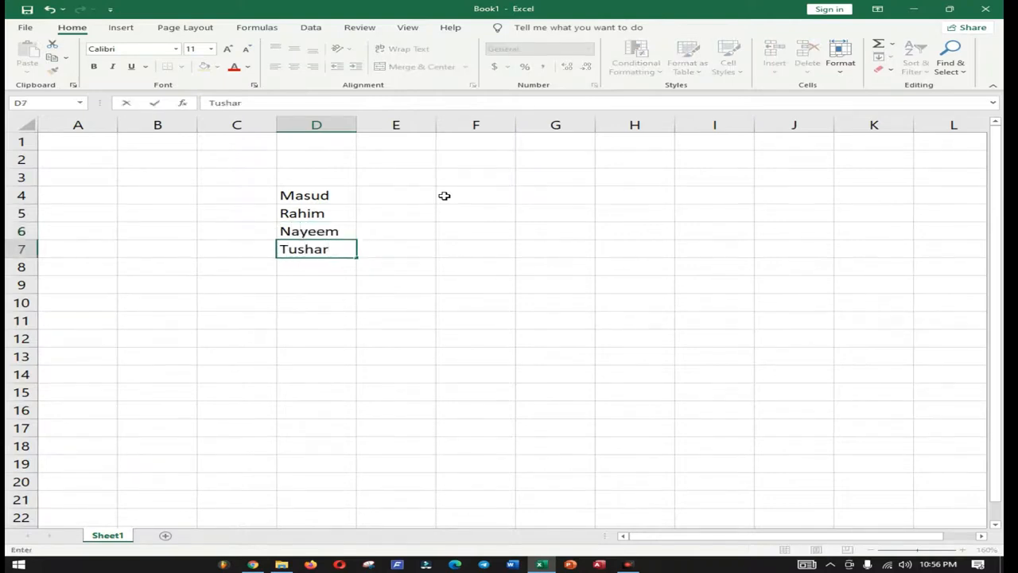
key(Return)
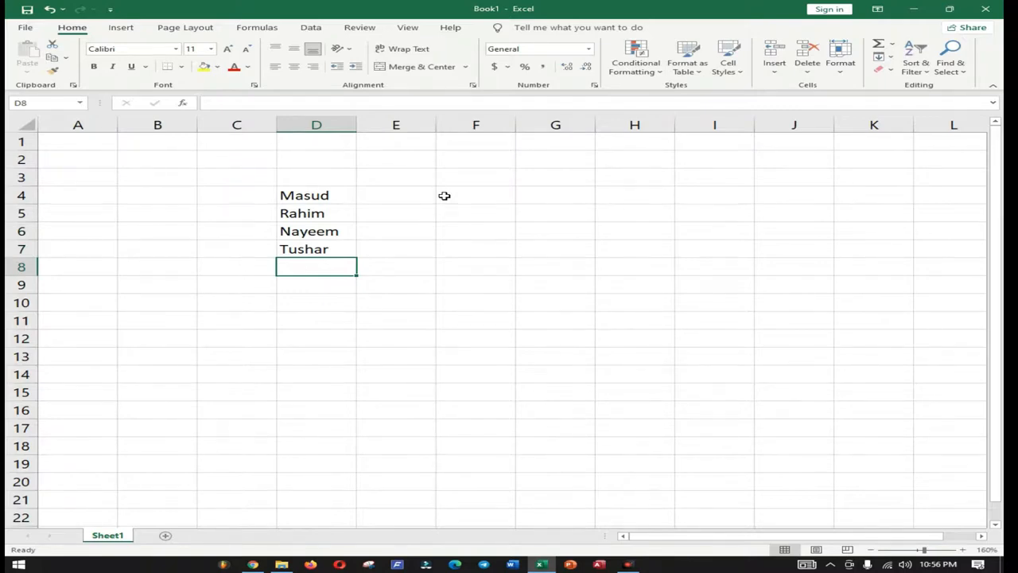
text(Imti)
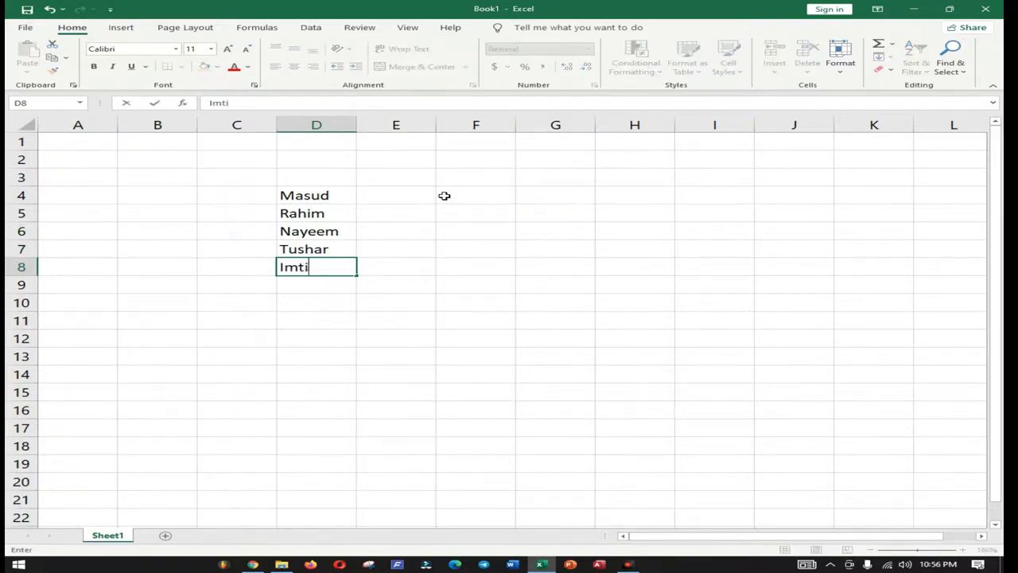
text(aj)
key(Return)
text(Moyen)
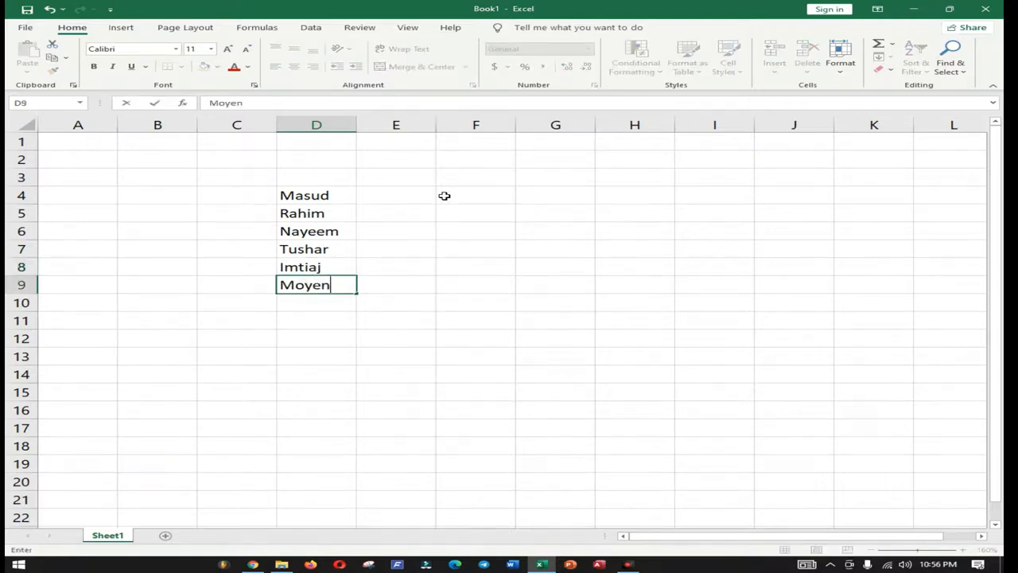
key(Return)
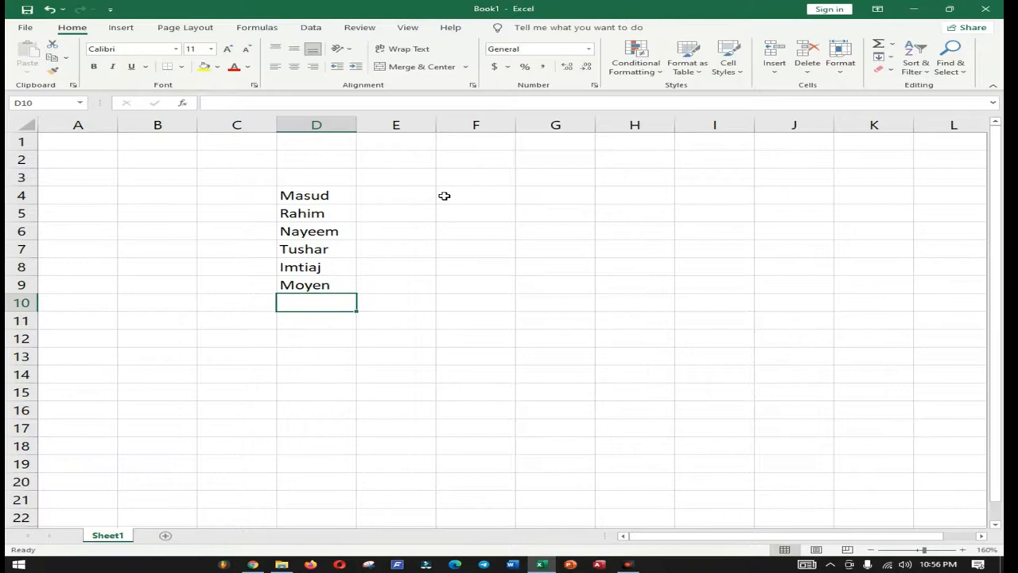
text(Sajib)
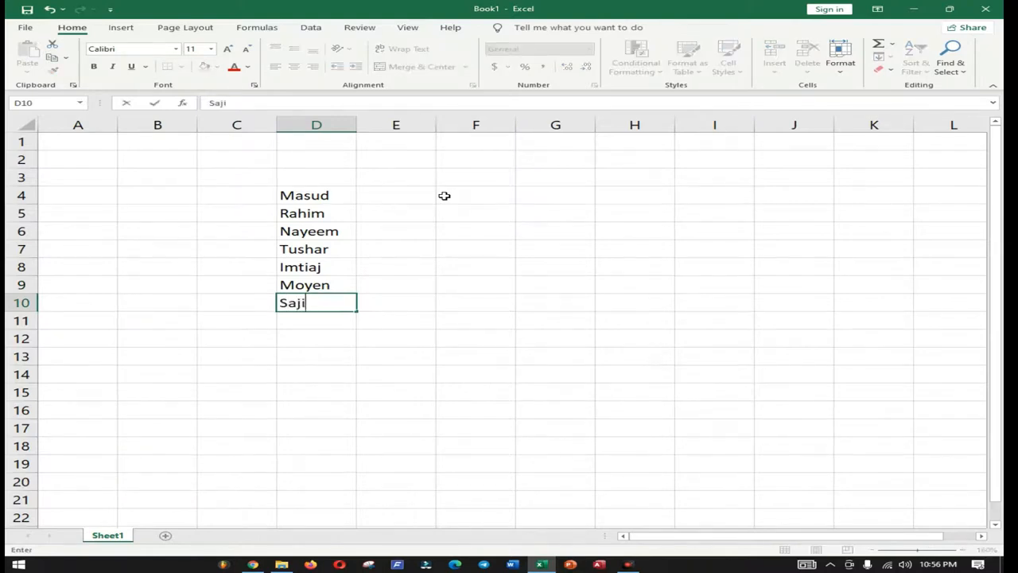
key(Return)
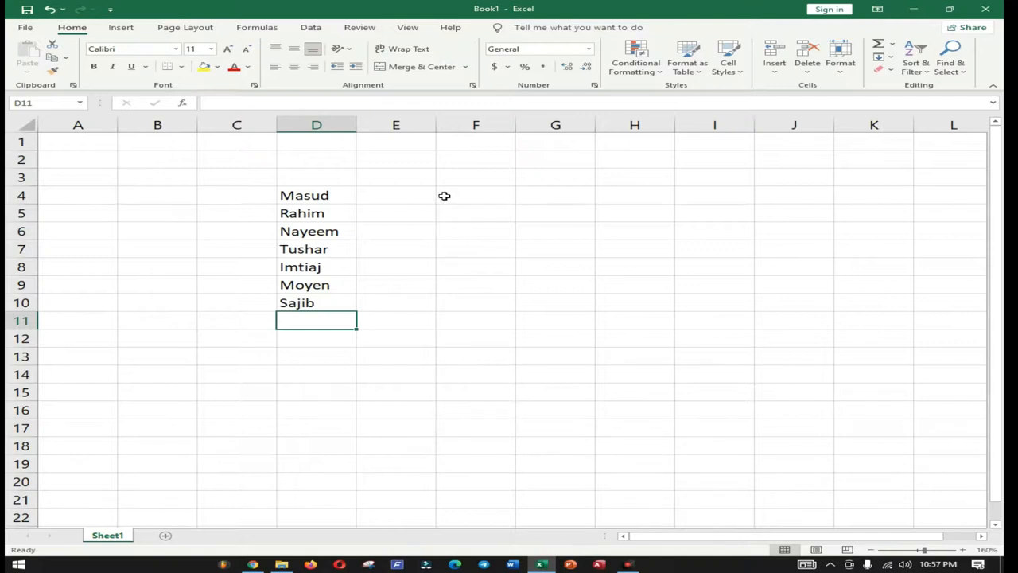
Step: Return to empty cell D11 with the arrow keys and enter Sohan there
key(Left)
key(Left)
key(Right)
key(Left)
key(Right)
key(Left)
key(Right)
key(Right)
key(Up)
key(Down)
text(Sohan)
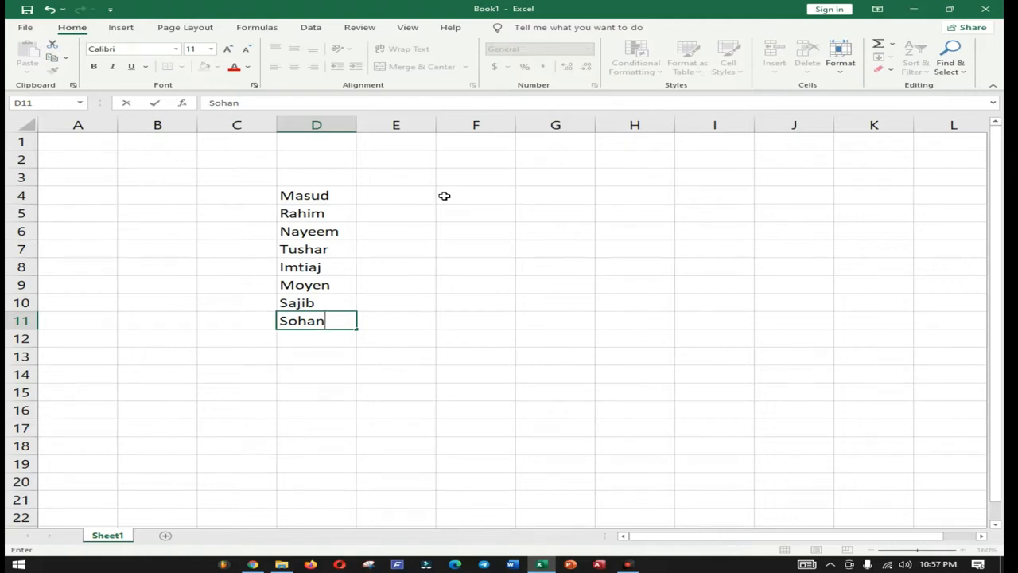
key(Tab)
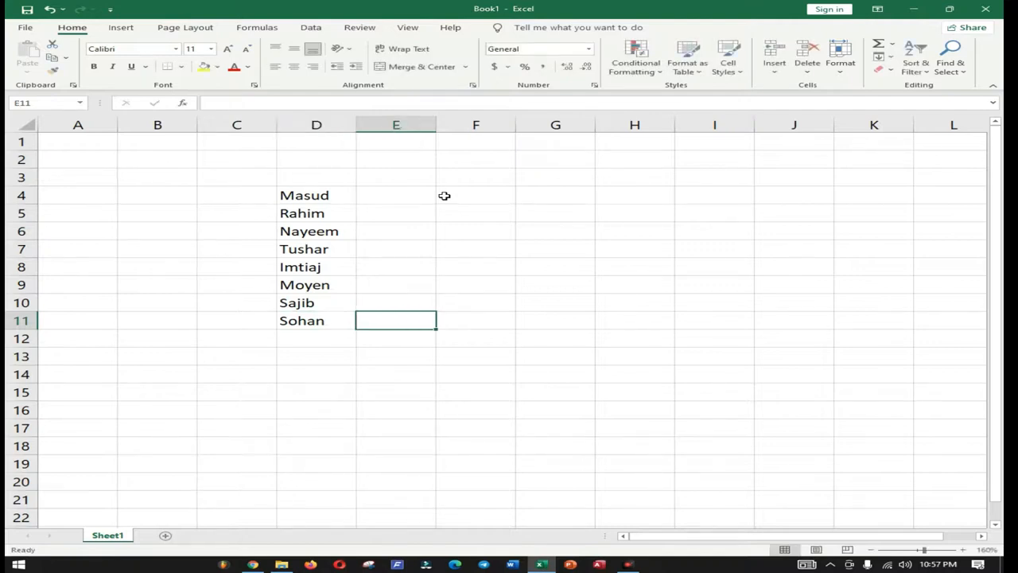
Step: Move around rows 11 to 17 below the list using arrow, Tab and Enter keys
key(Left)
key(Right)
key(Left)
key(Right)
key(Left)
key(Right)
key(Tab)
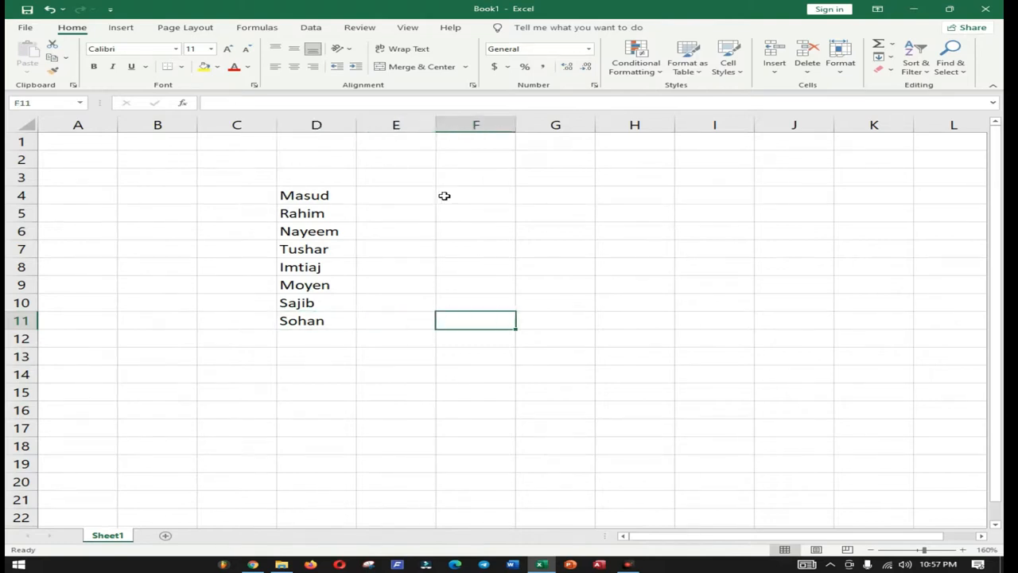
key(Return)
key(Tab)
key(Tab)
key(Return)
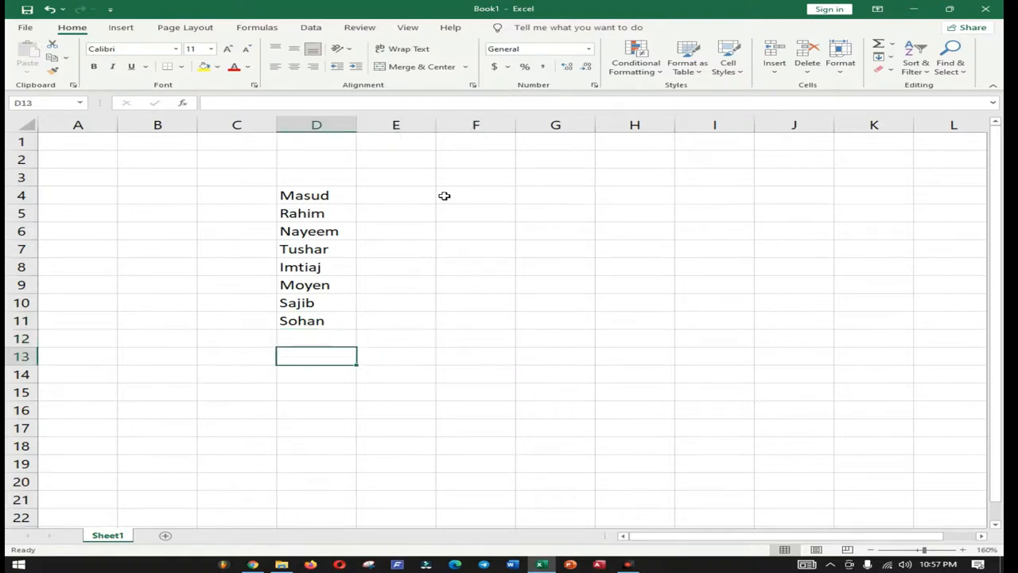
key(Tab)
key(Return)
key(Tab)
key(Return)
key(Return)
key(Tab)
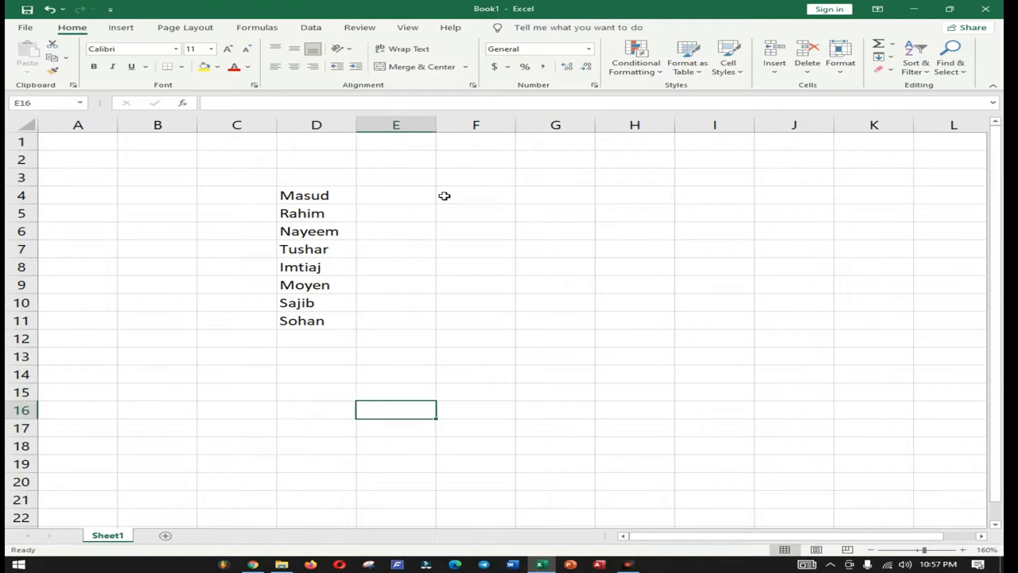
key(Return)
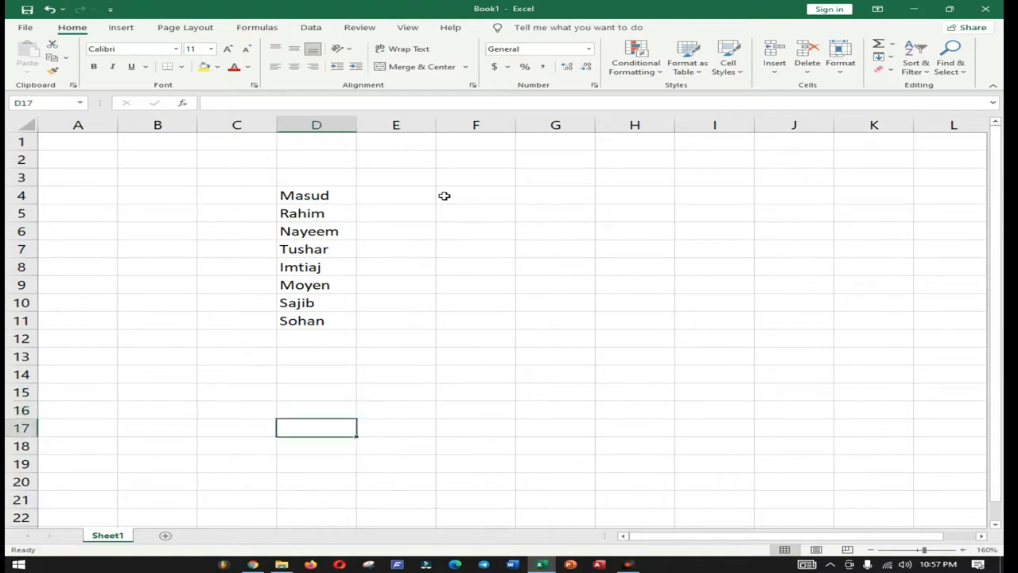
Step: From D12, move with Enter, Shift+Enter and arrows, ending on Sohan in D11
click(341, 338)
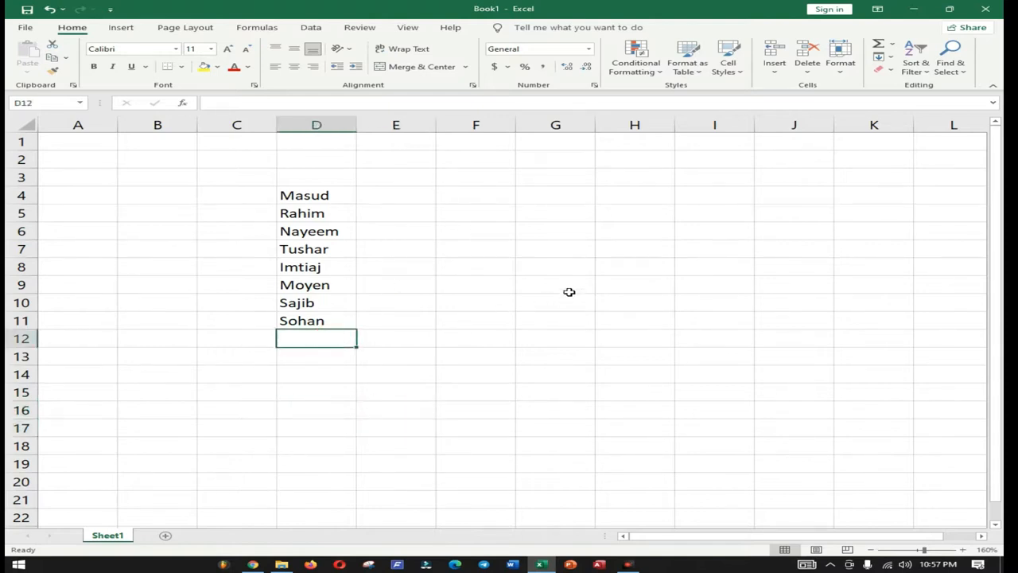
key(Return)
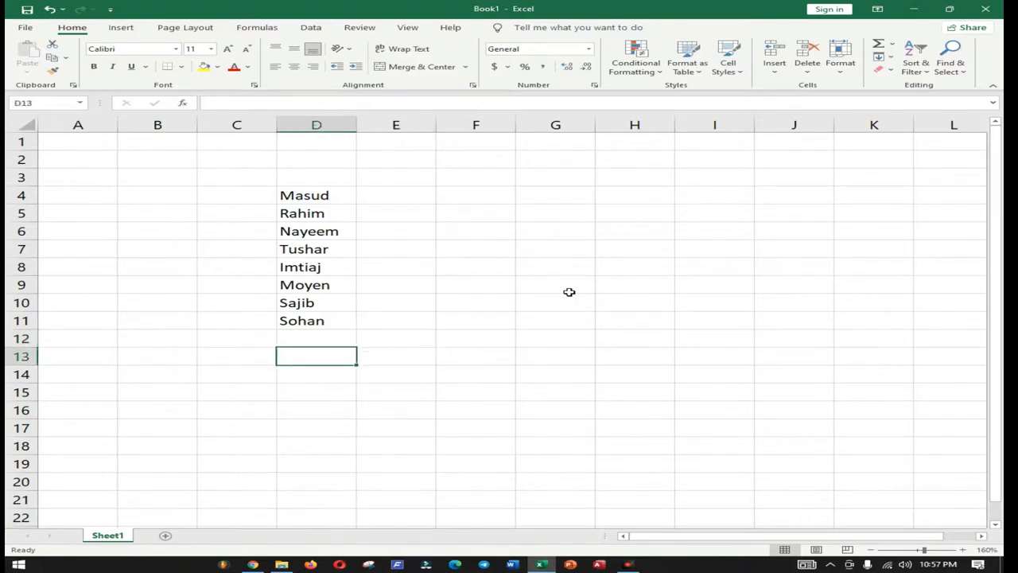
key(shift+Return)
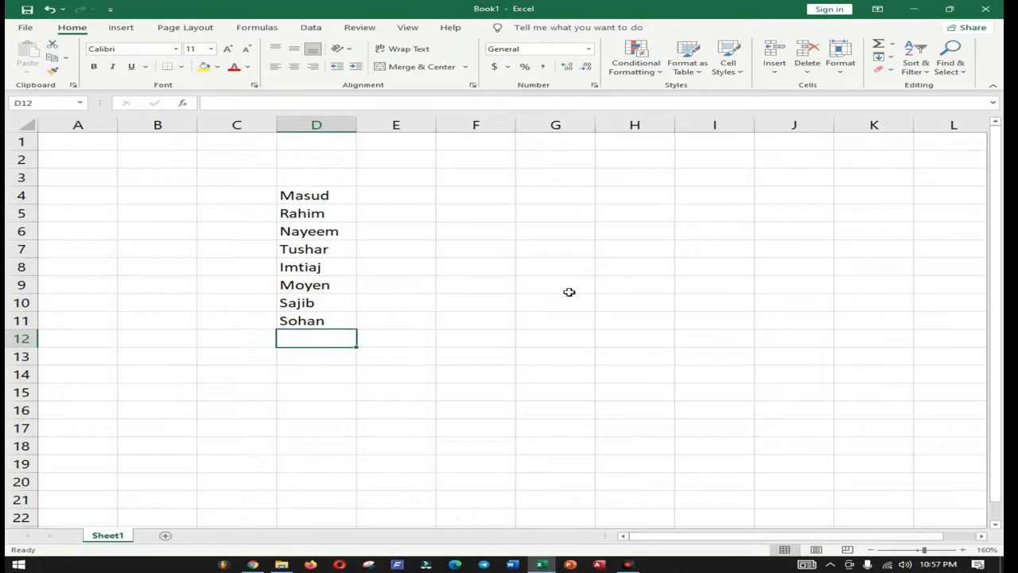
key(shift+Return)
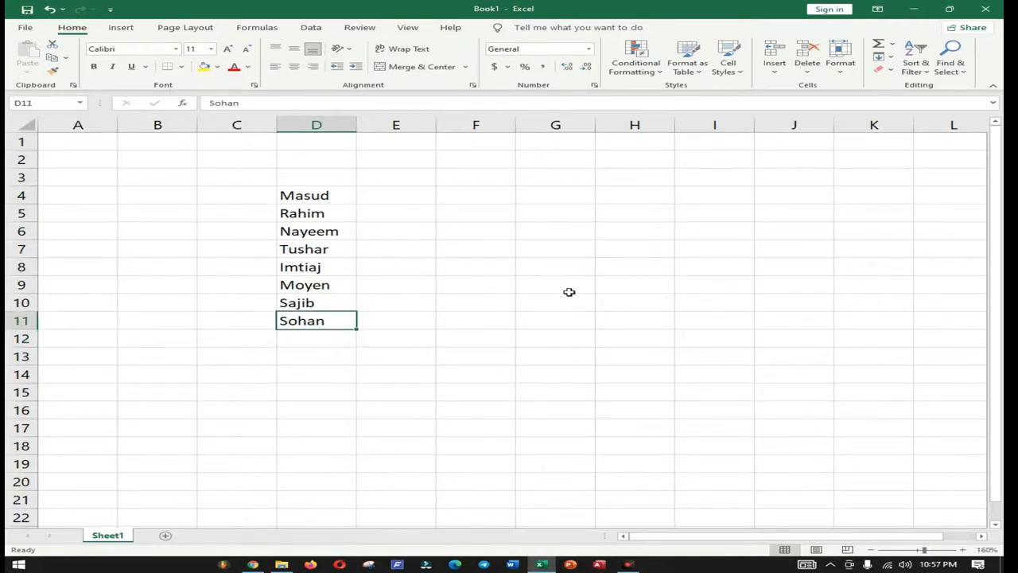
key(Return)
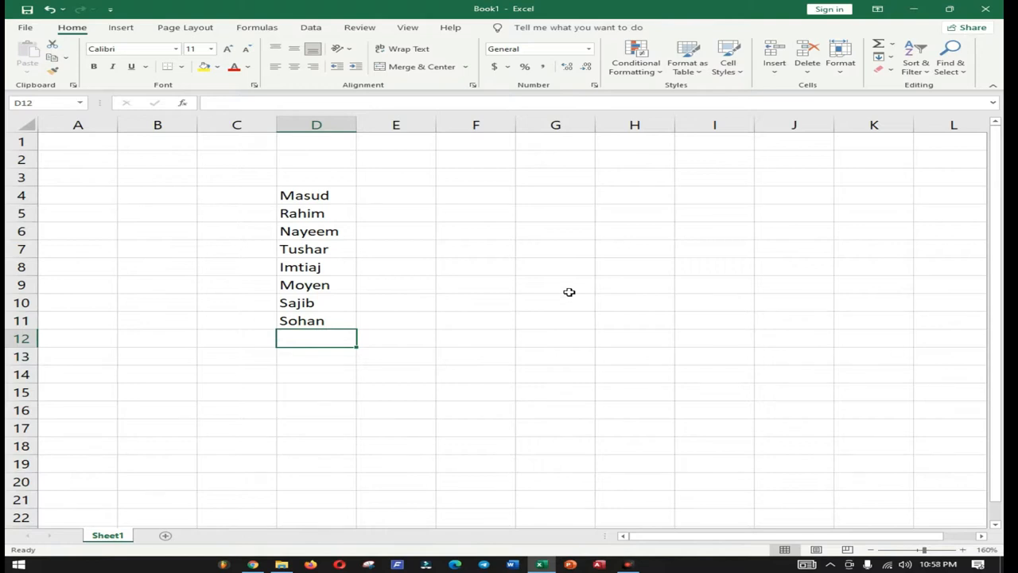
key(Right)
key(Left)
key(Left)
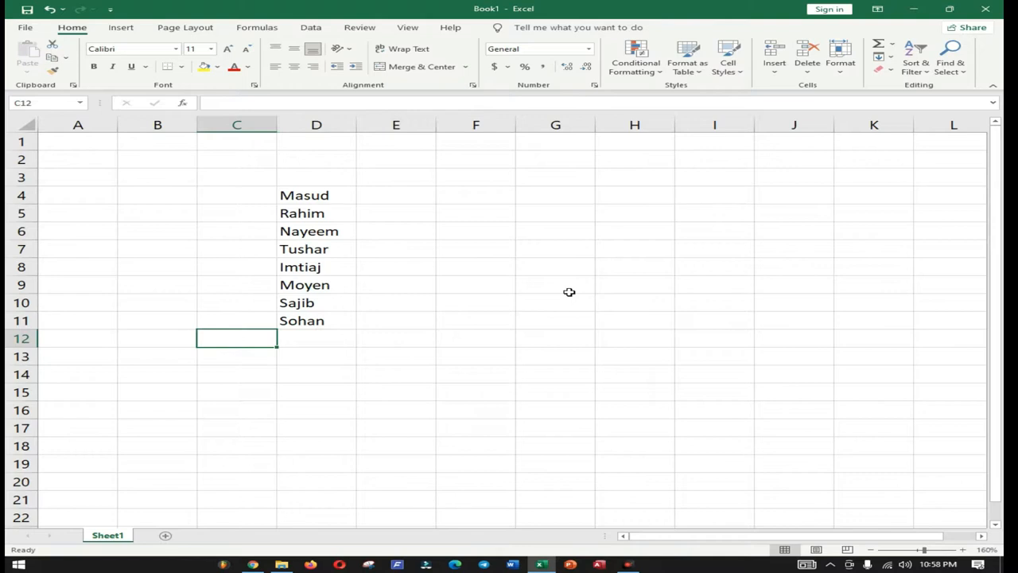
key(Up)
key(Up)
key(Up)
key(Up)
key(Up)
key(Up)
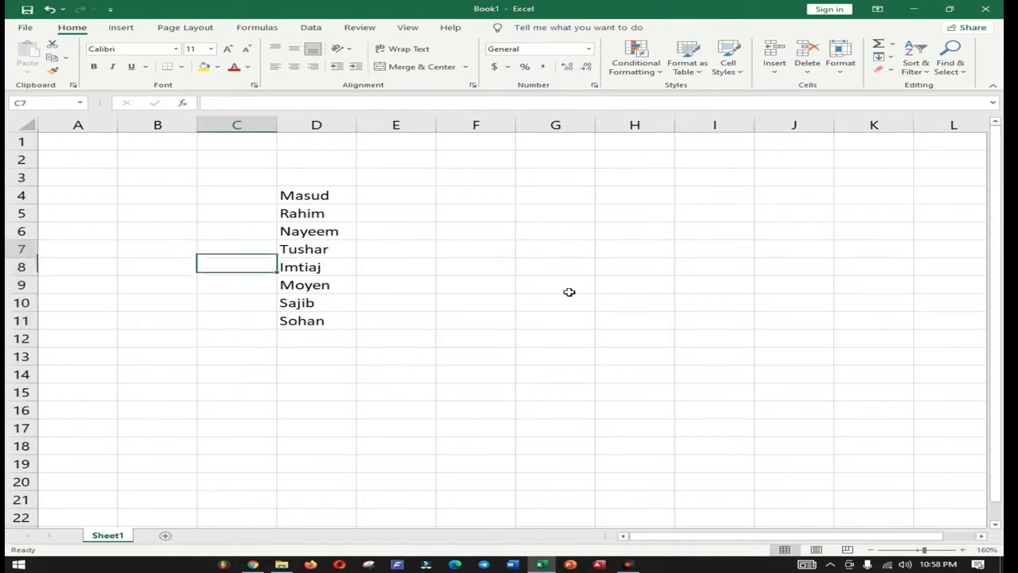
key(Down)
key(Down)
key(Down)
key(Down)
key(Down)
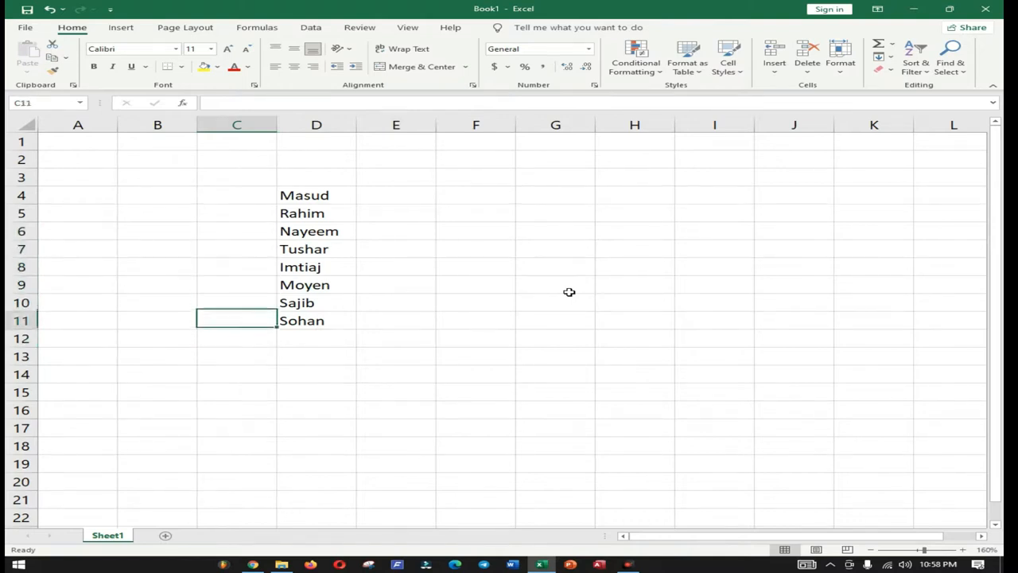
key(Right)
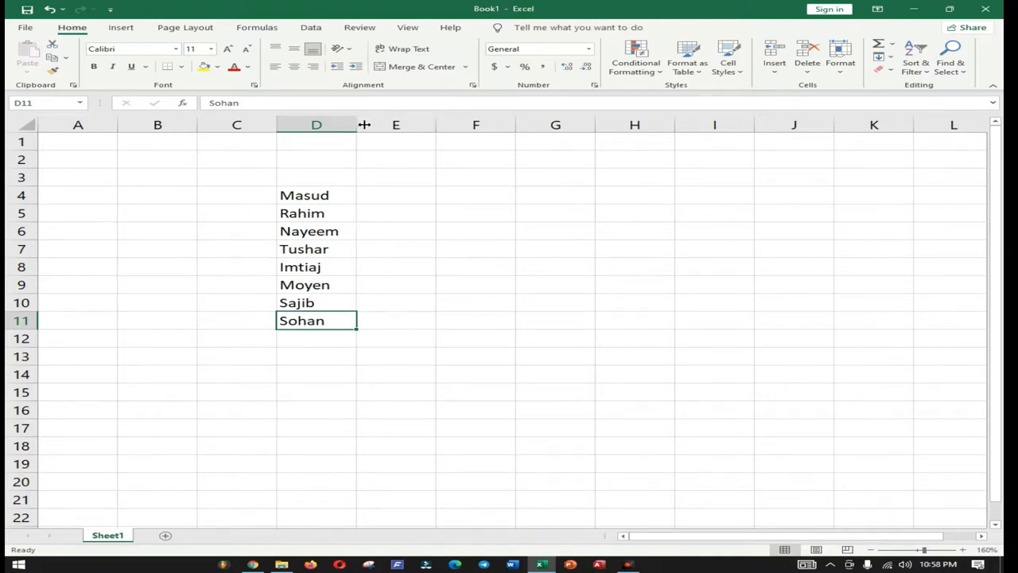
click(349, 197)
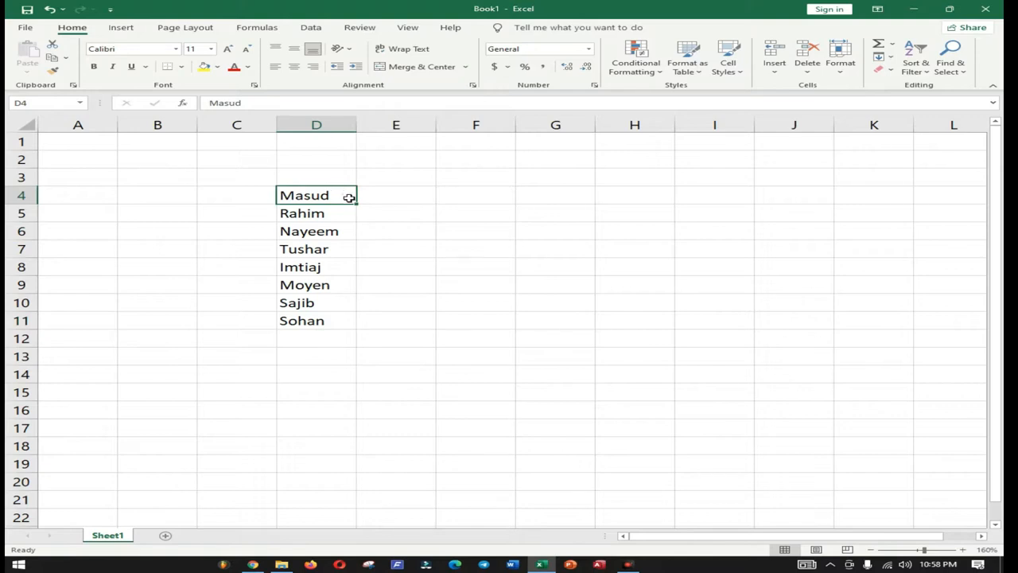
double_click(347, 197)
text(Rana)
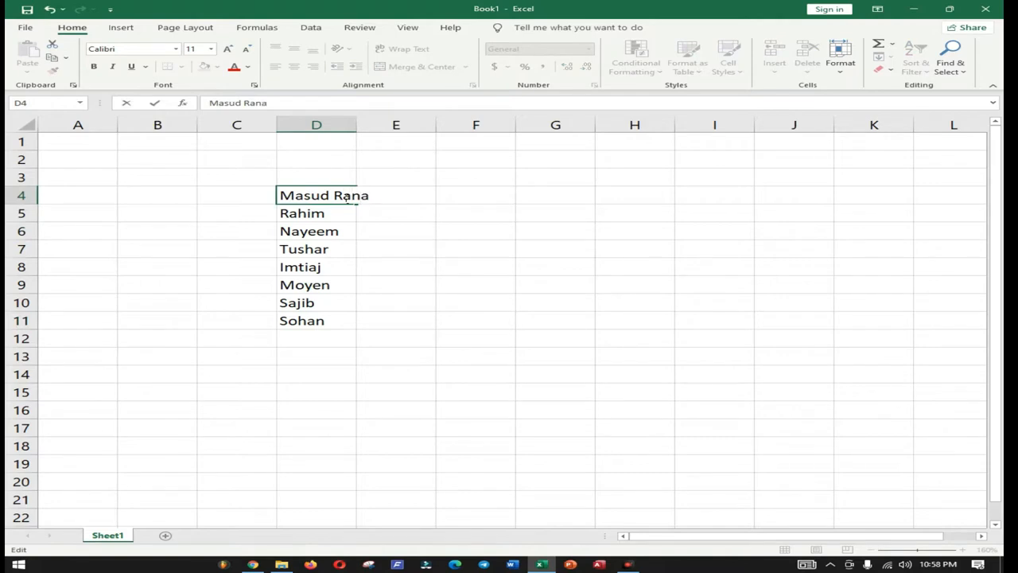
text( Dhaka)
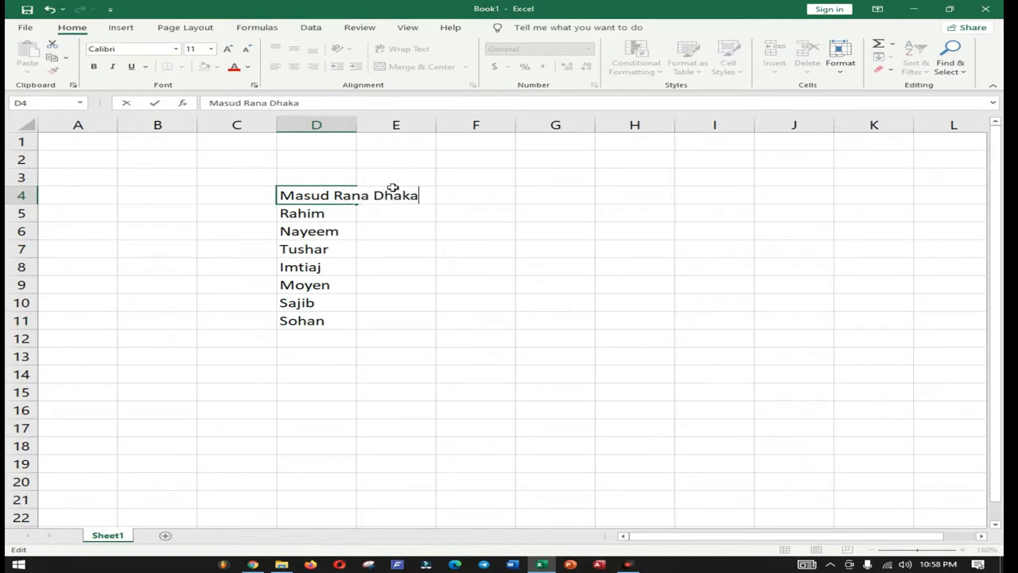
key(Return)
click(511, 292)
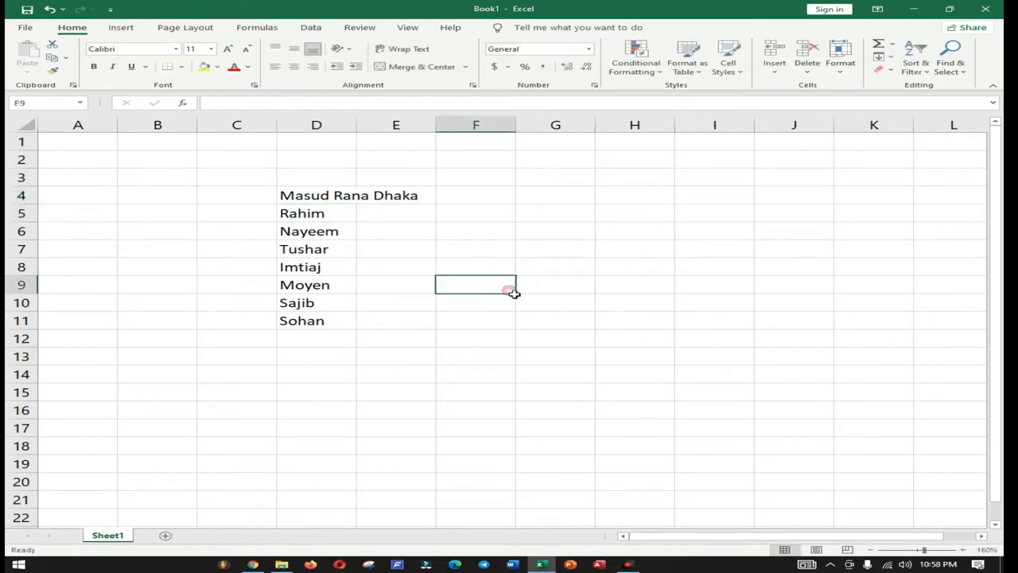
scroll(342, 235, up, 4)
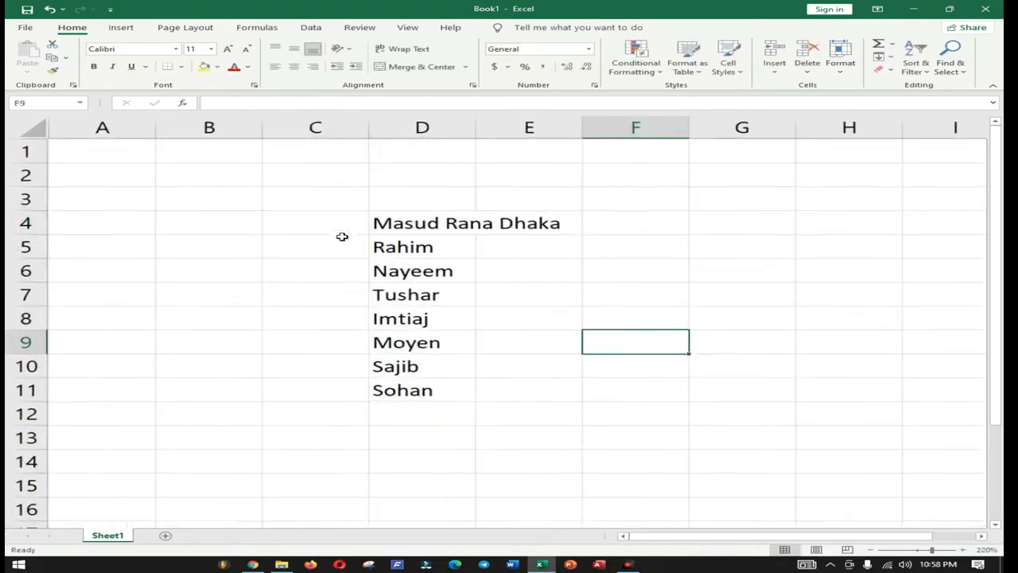
click(506, 228)
click(414, 230)
click(533, 228)
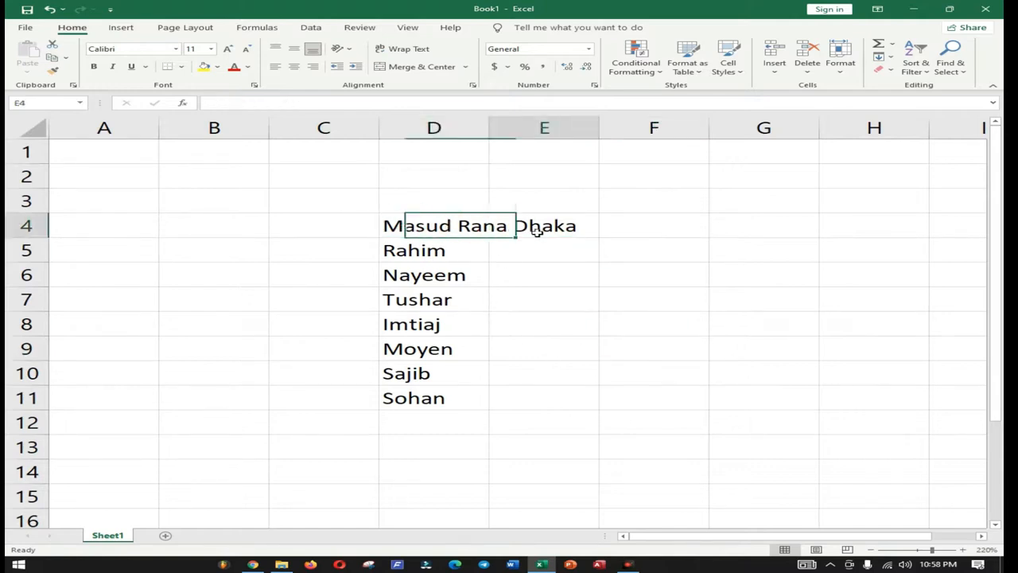
click(445, 229)
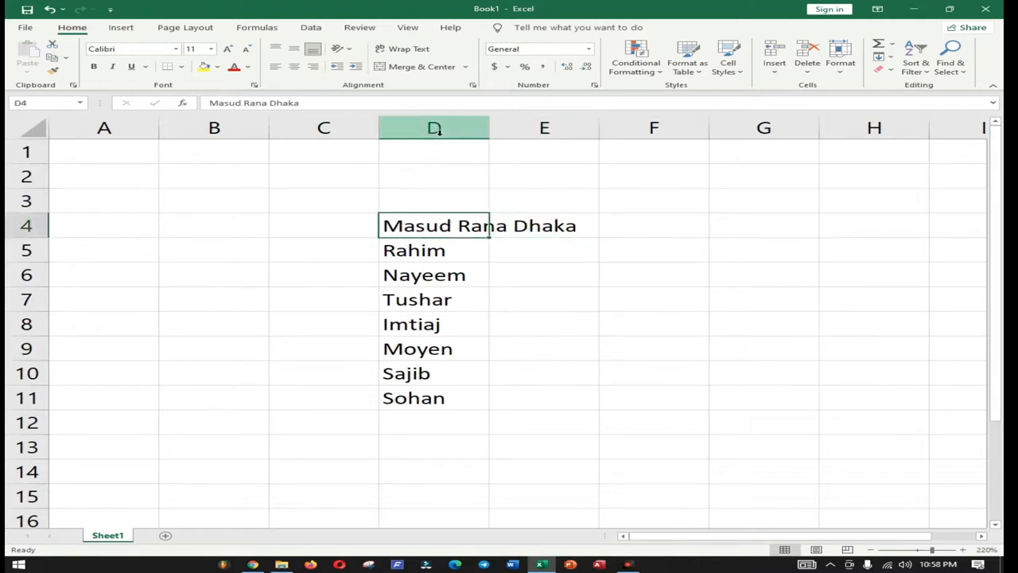
click(525, 229)
click(433, 227)
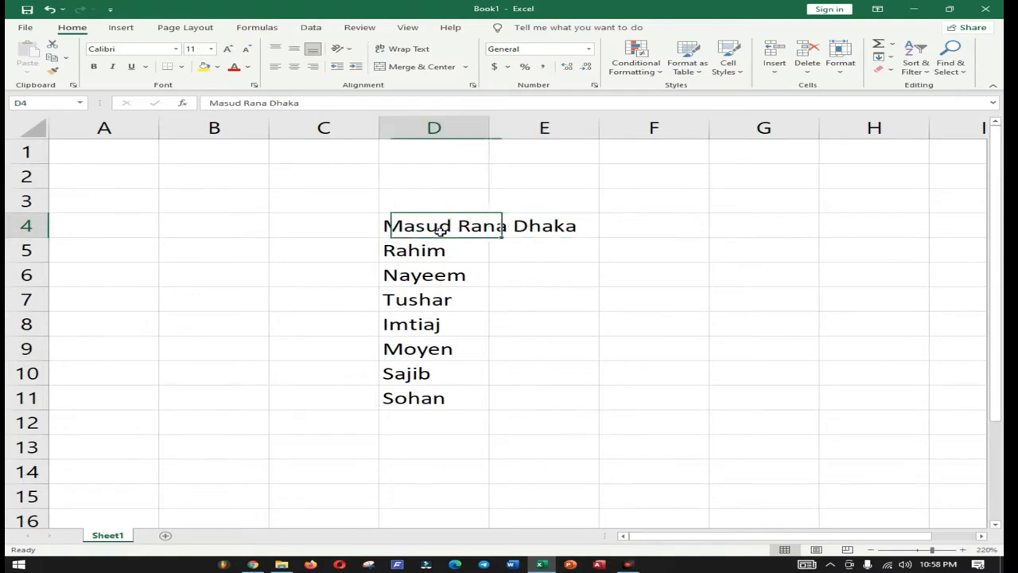
click(526, 226)
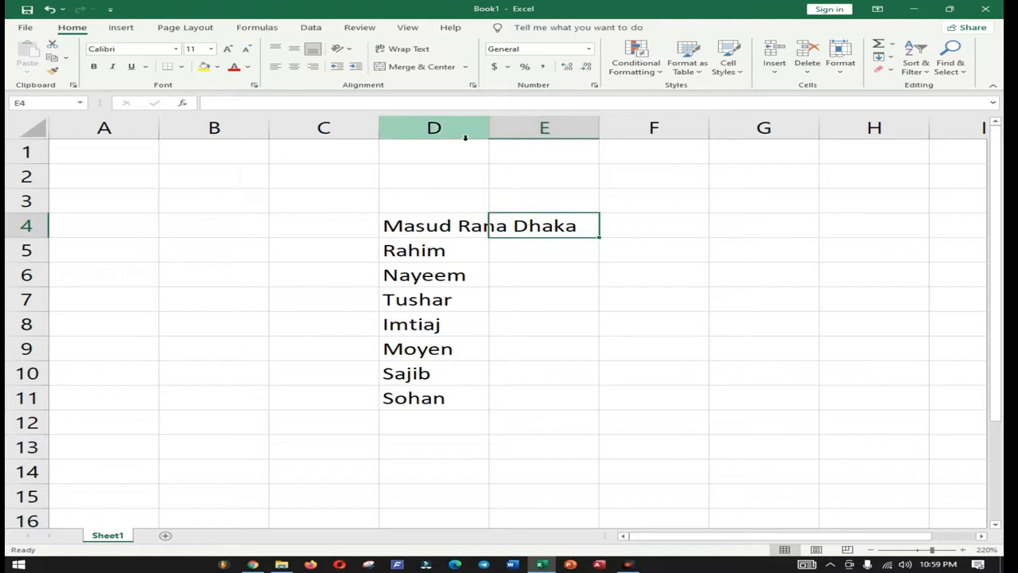
click(462, 226)
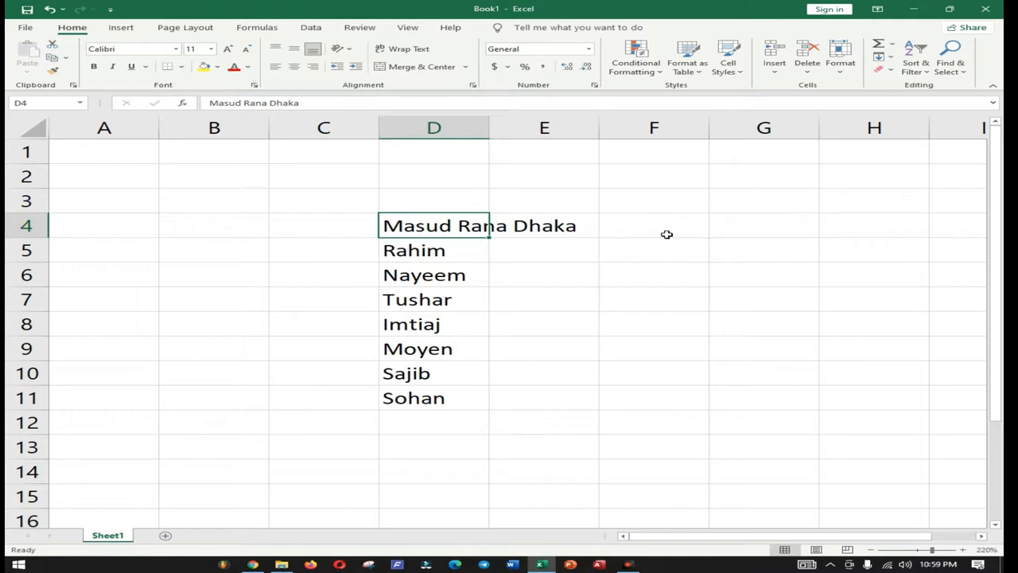
click(576, 283)
click(545, 322)
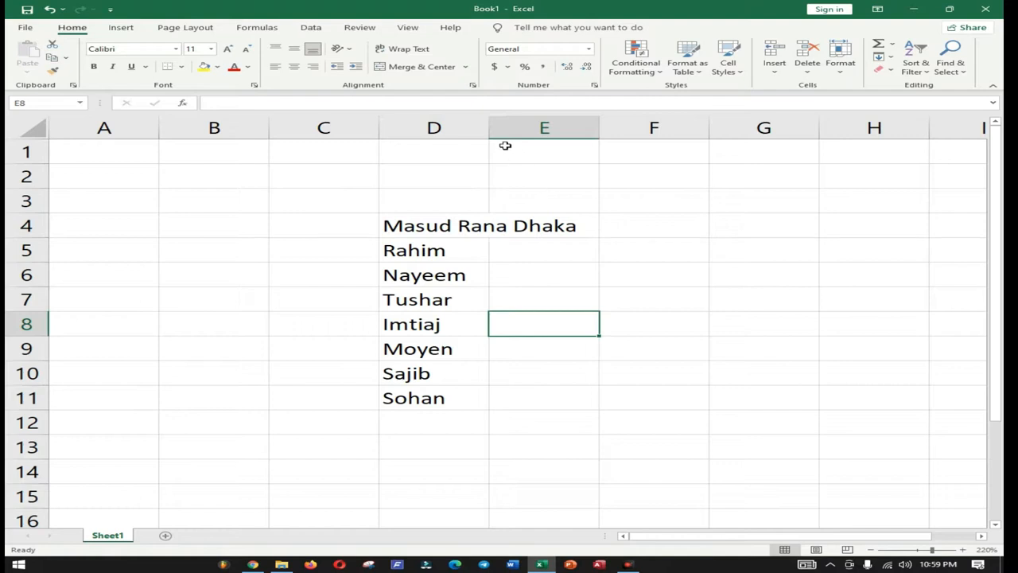
click(458, 228)
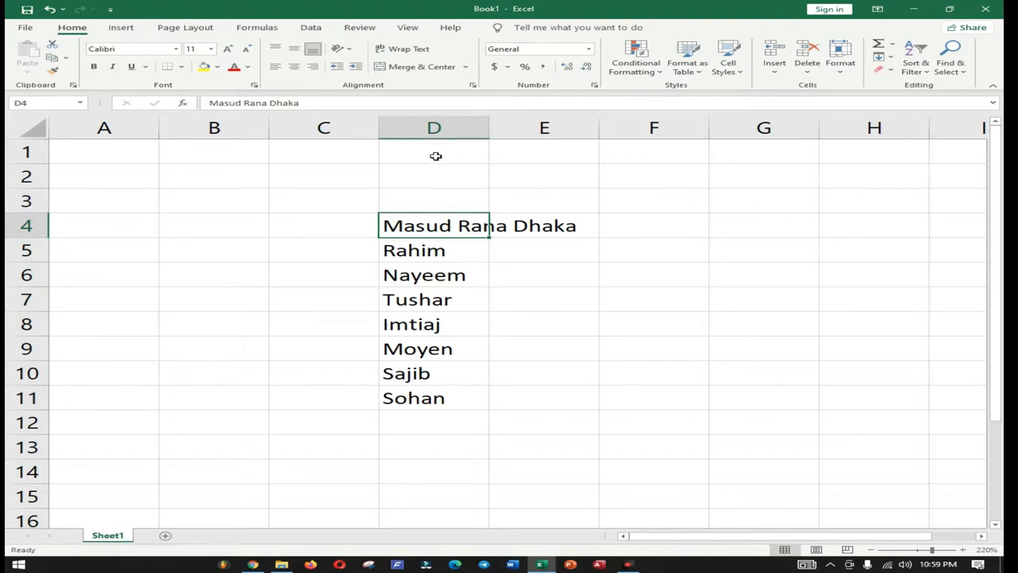
Step: AutoFit column D to fit 'Masud Rana Dhaka', then check D4, D6, D9 and E4
double_click(495, 131)
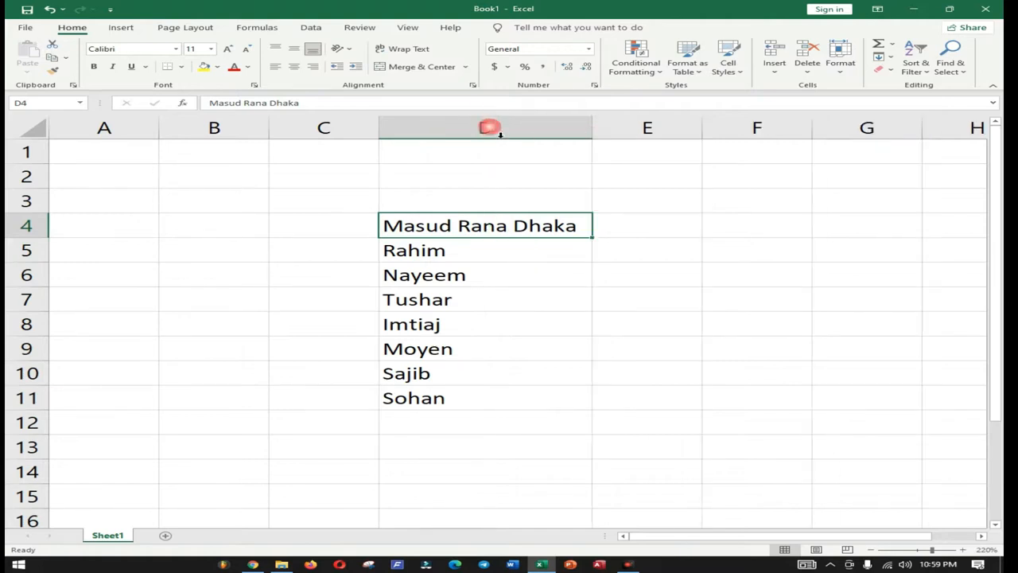
click(715, 277)
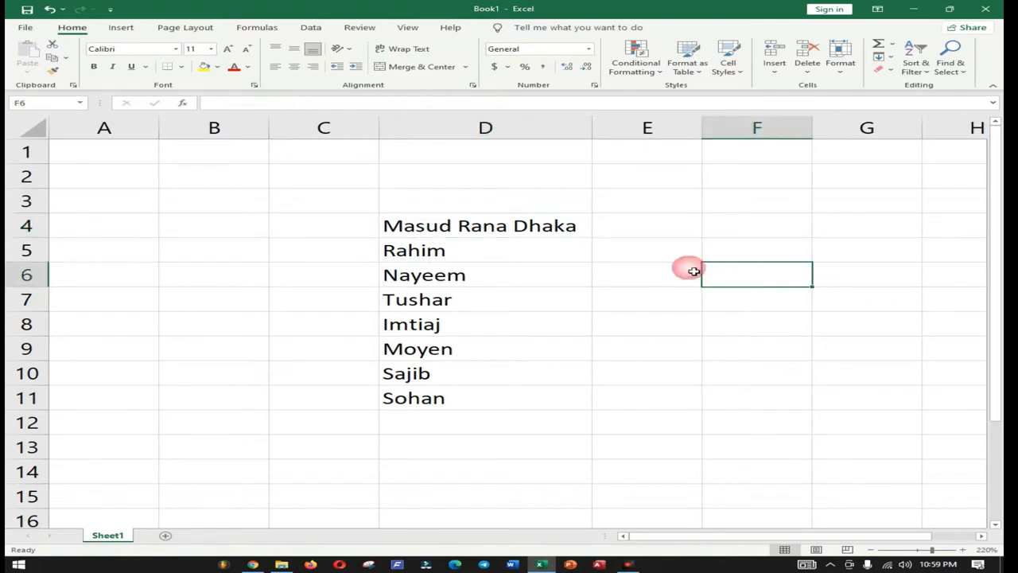
click(450, 228)
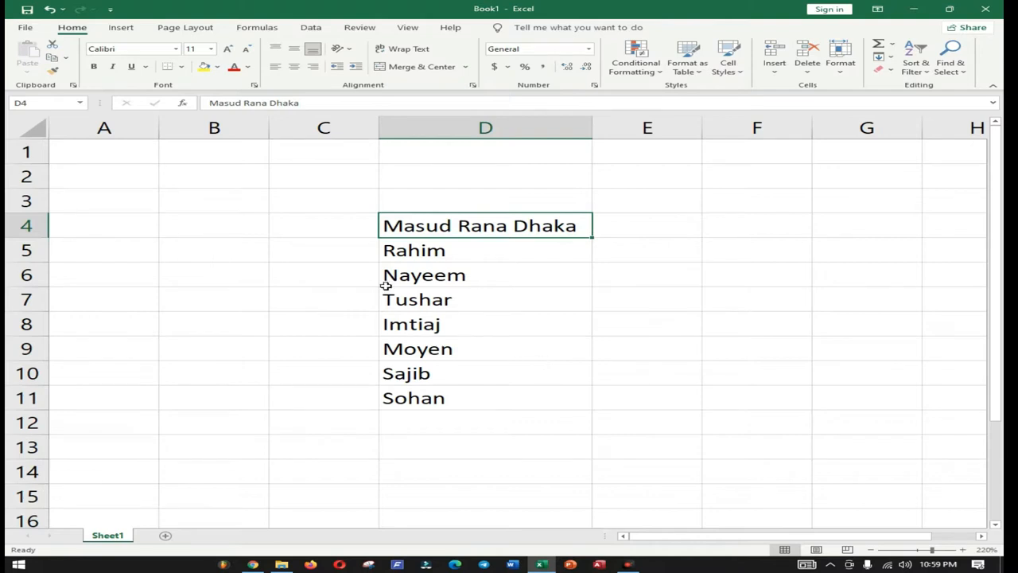
click(450, 280)
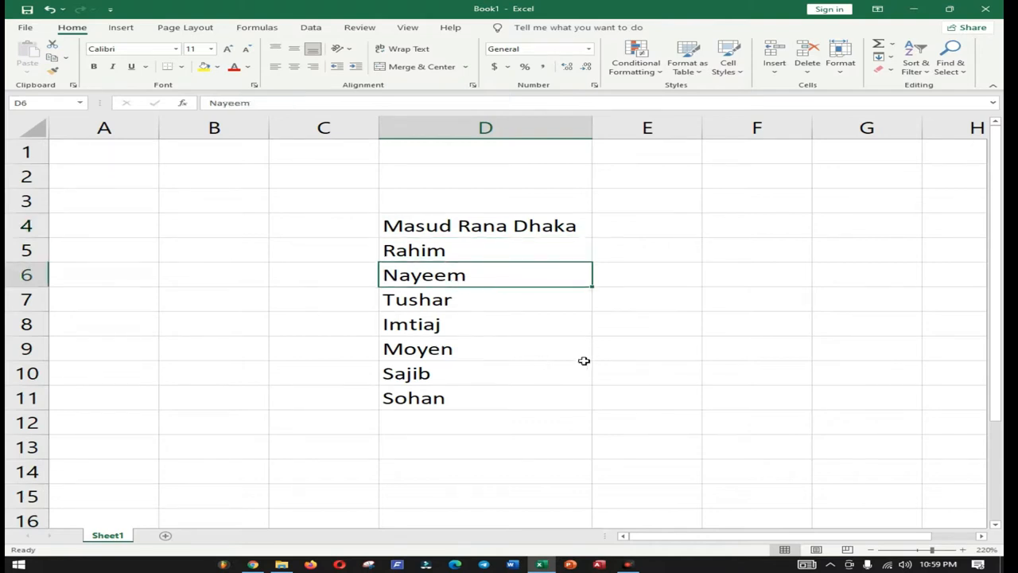
click(533, 342)
click(524, 231)
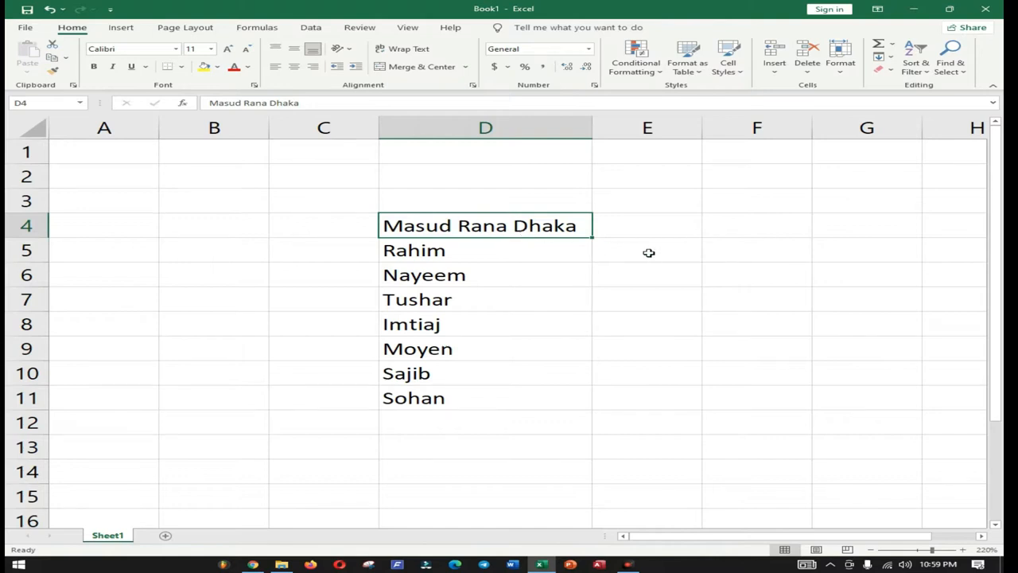
click(663, 229)
click(534, 230)
click(614, 229)
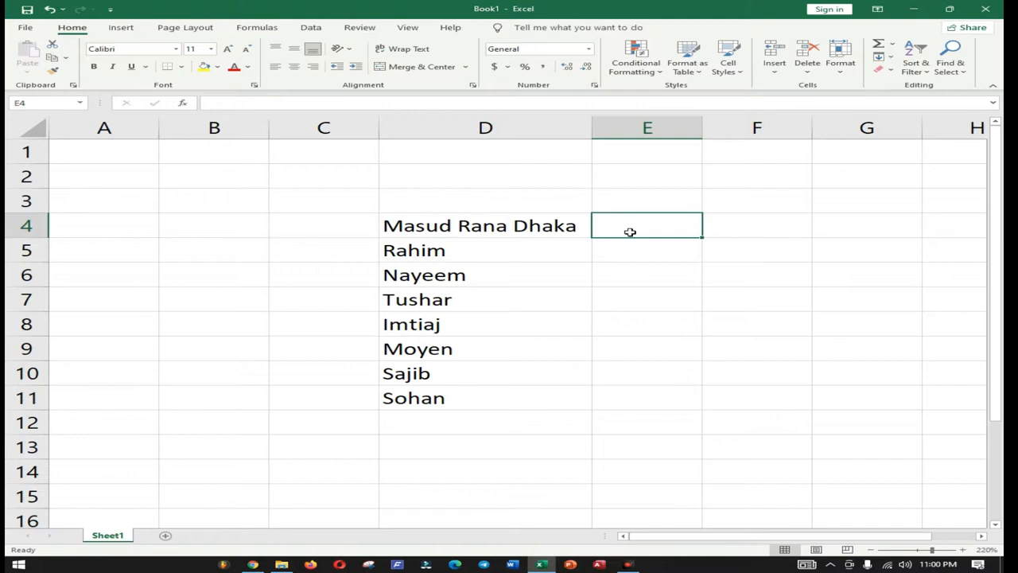
Step: Enter 10, 50, 60, 20 and 40 in E4:E8, correcting E7 from 7 to 20
text(10)
key(Return)
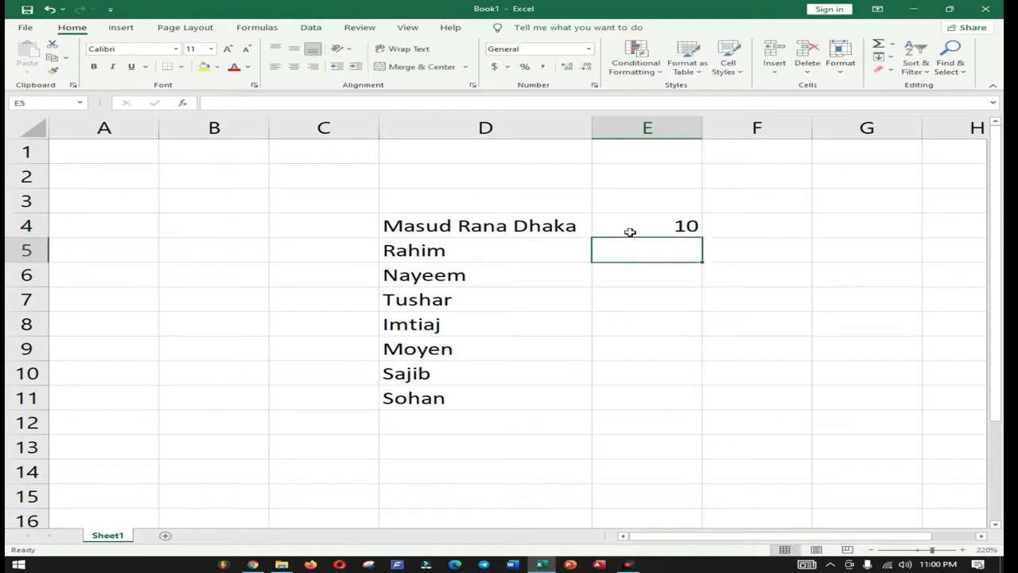
text(50)
key(Return)
text(60)
key(Return)
text(7)
key(Return)
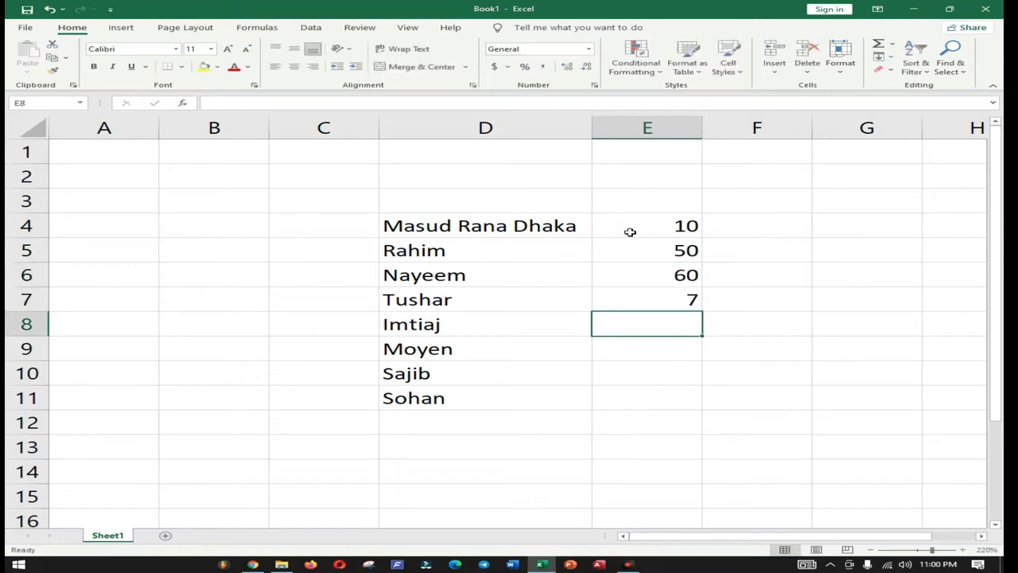
key(Up)
text(20)
key(Return)
text(40)
key(Return)
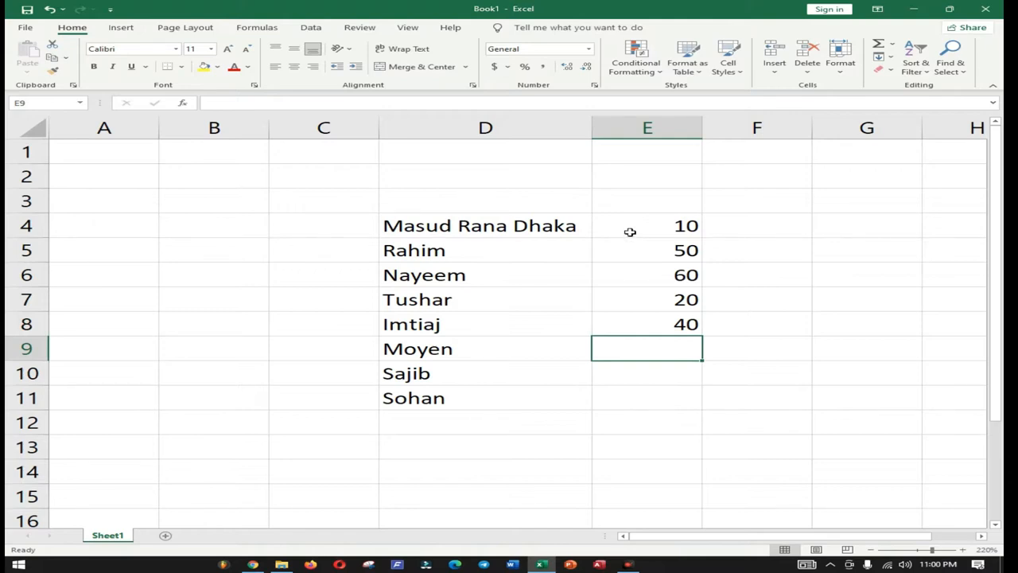
Step: Enter 51, 30 and 40 in E9:E11 beside Moyen, Sajib and Sohan
click(470, 228)
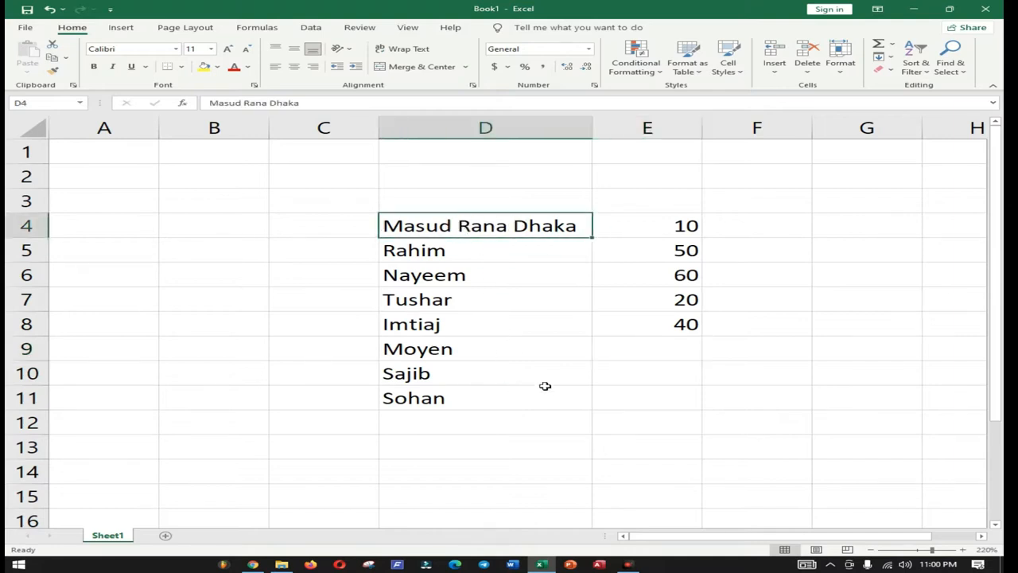
click(527, 334)
click(518, 225)
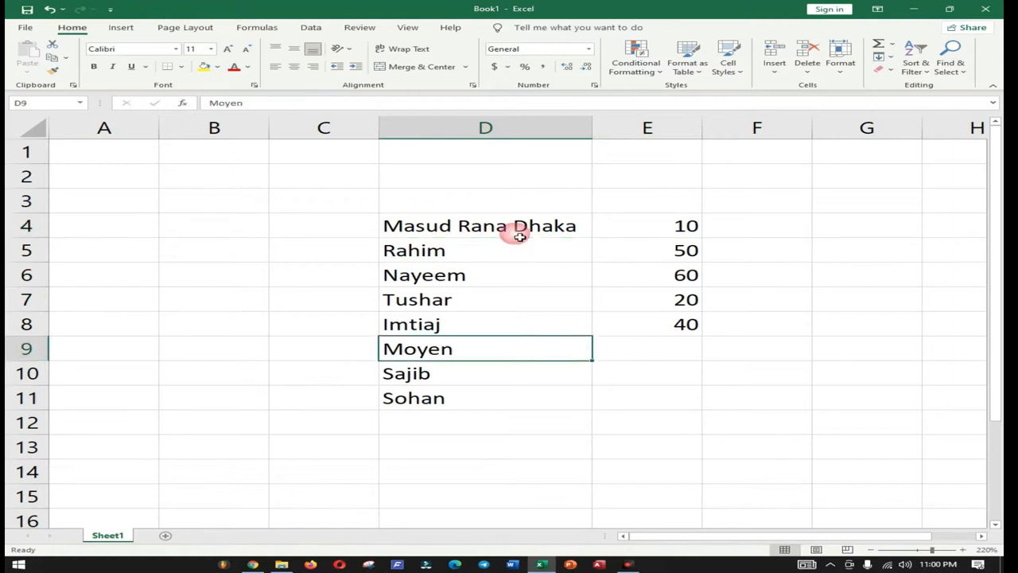
click(670, 356)
text(5)
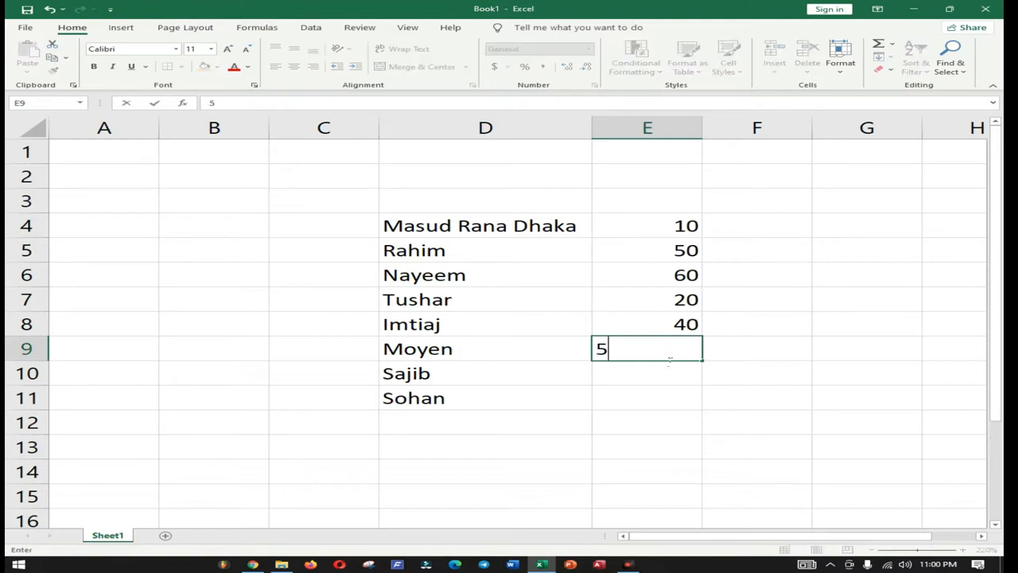
text(1)
key(Return)
text(30)
key(Return)
text(40)
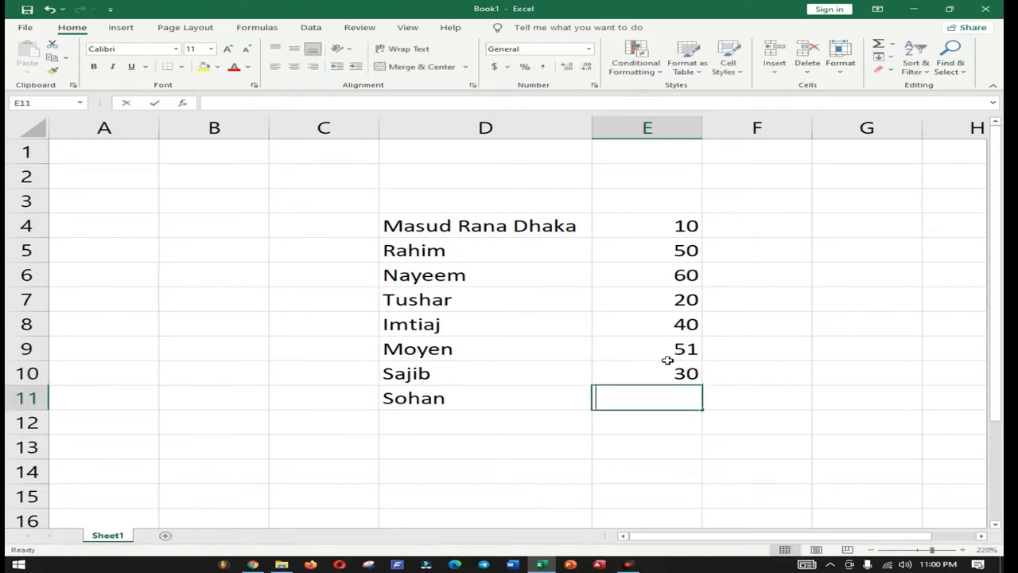
key(Return)
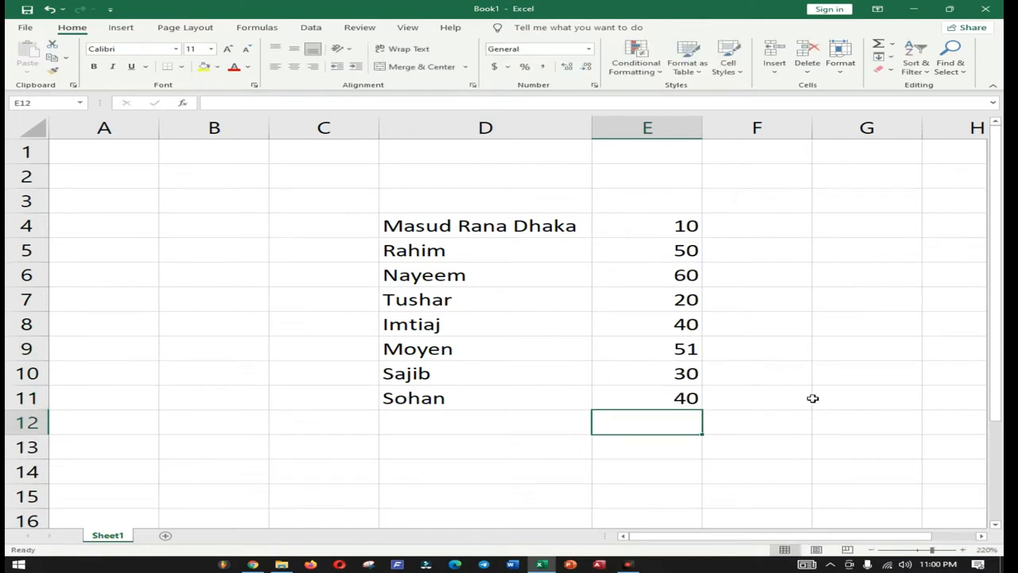
ctrl+scroll(780, 304, down, 1)
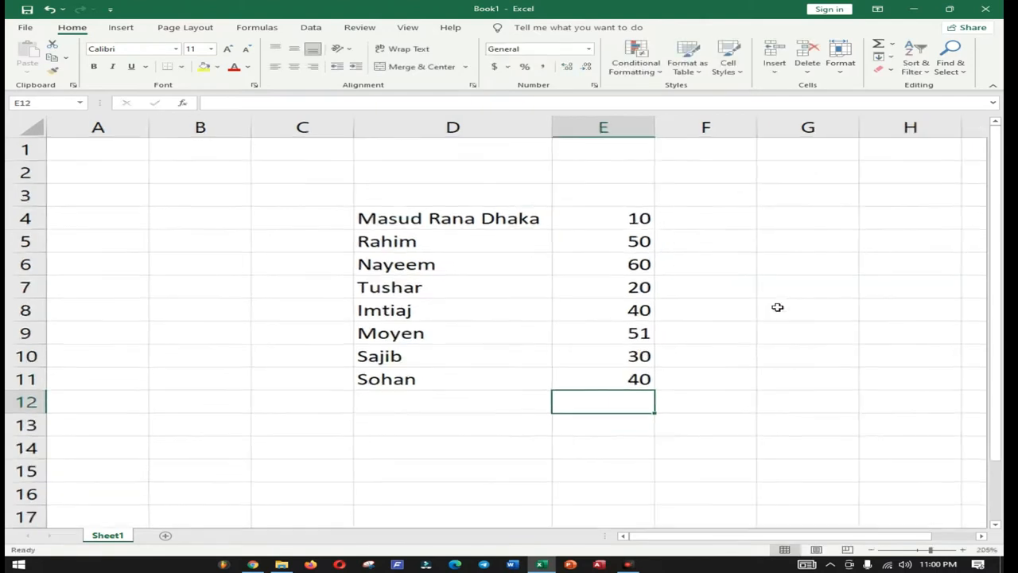
click(450, 225)
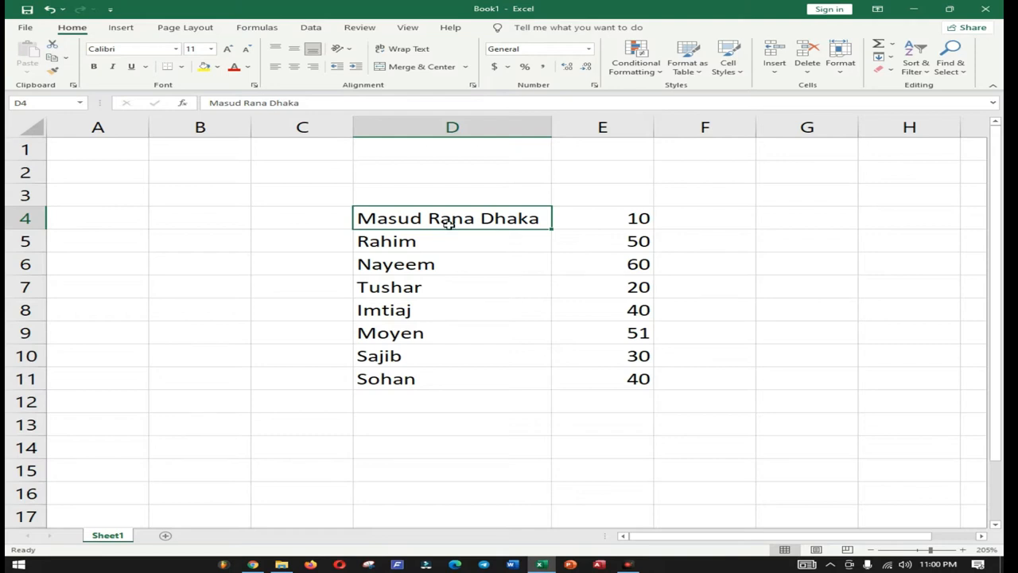
click(451, 244)
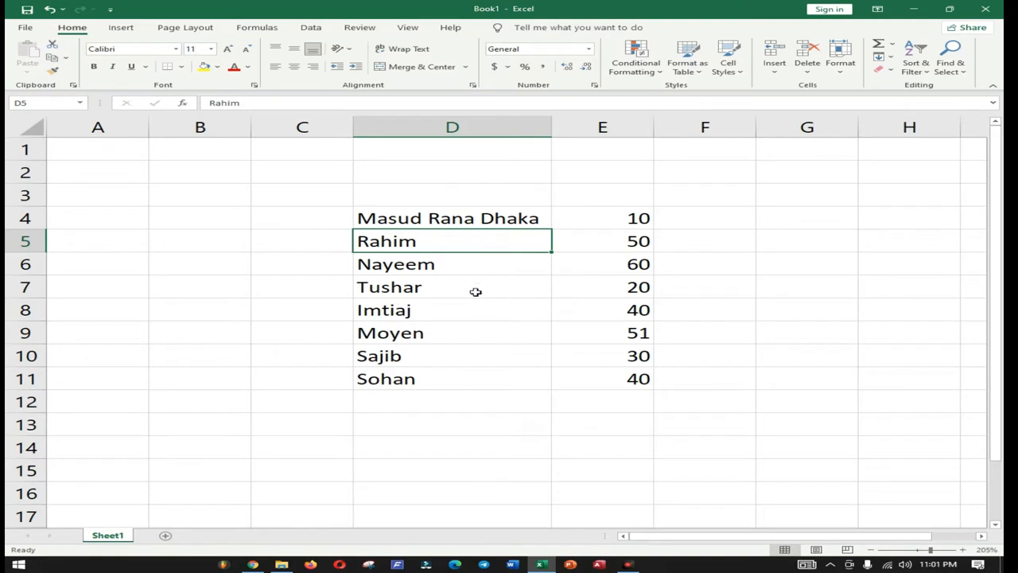
click(466, 274)
click(450, 246)
click(493, 264)
click(483, 244)
text(Easin)
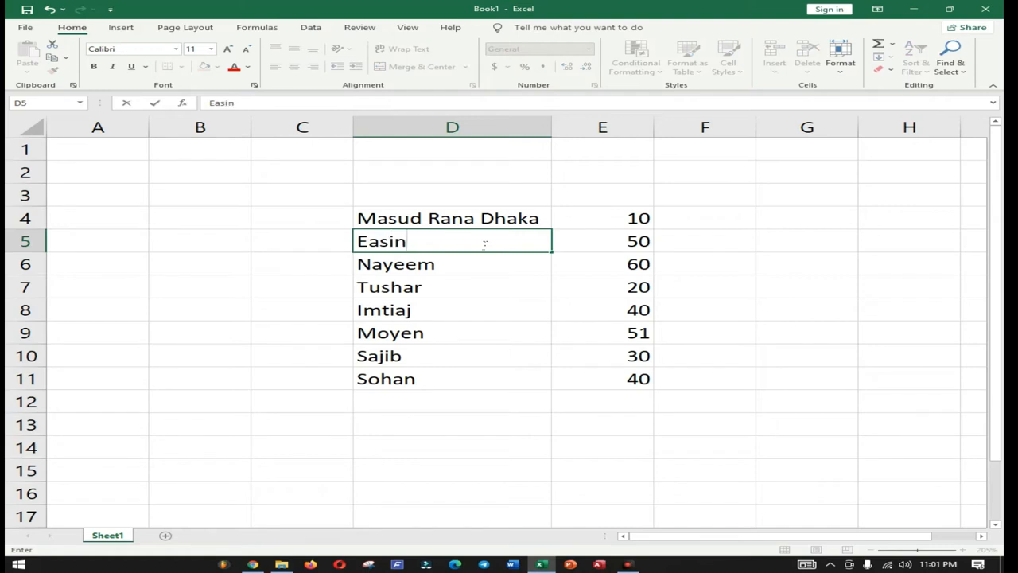
key(Return)
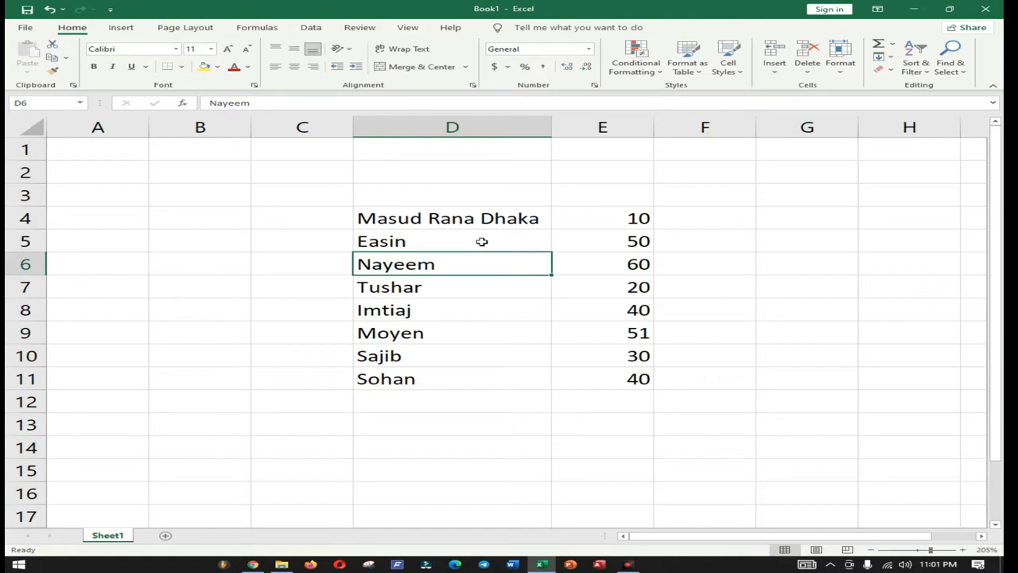
click(482, 242)
key(ctrl+z)
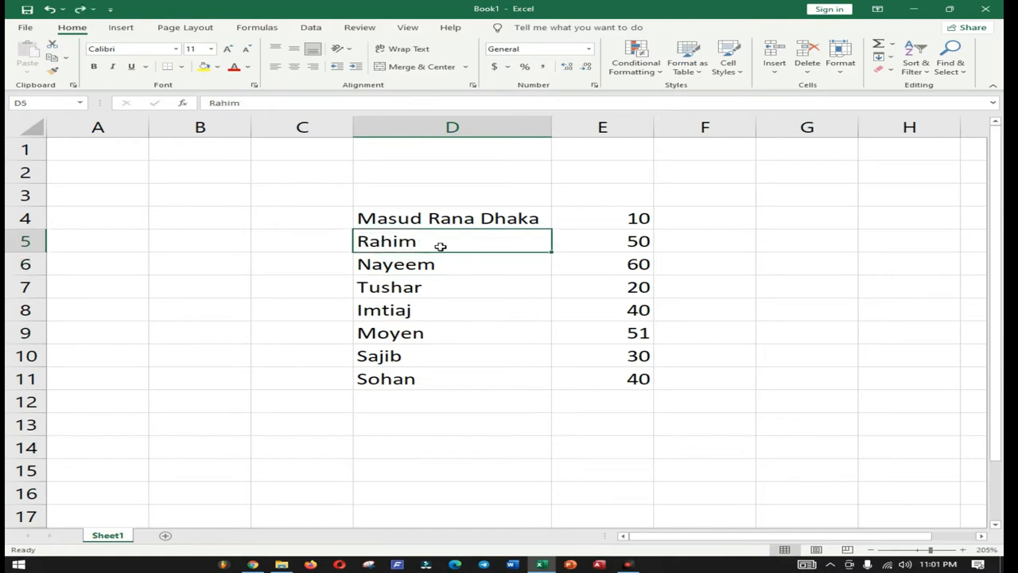
Step: Edit cell D5 in place, appending 'a' so Rahim becomes Rahima
double_click(439, 246)
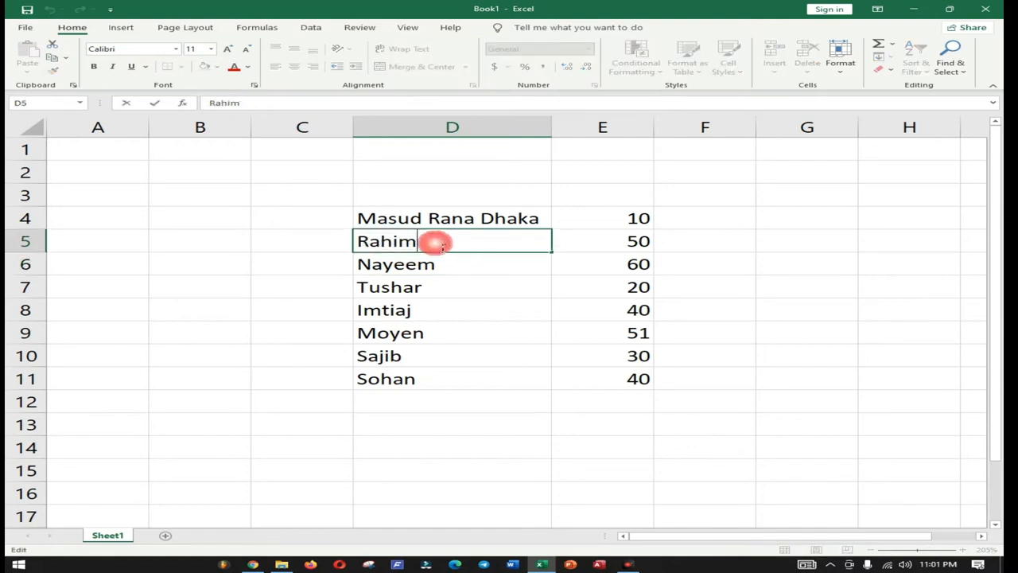
click(313, 288)
click(478, 246)
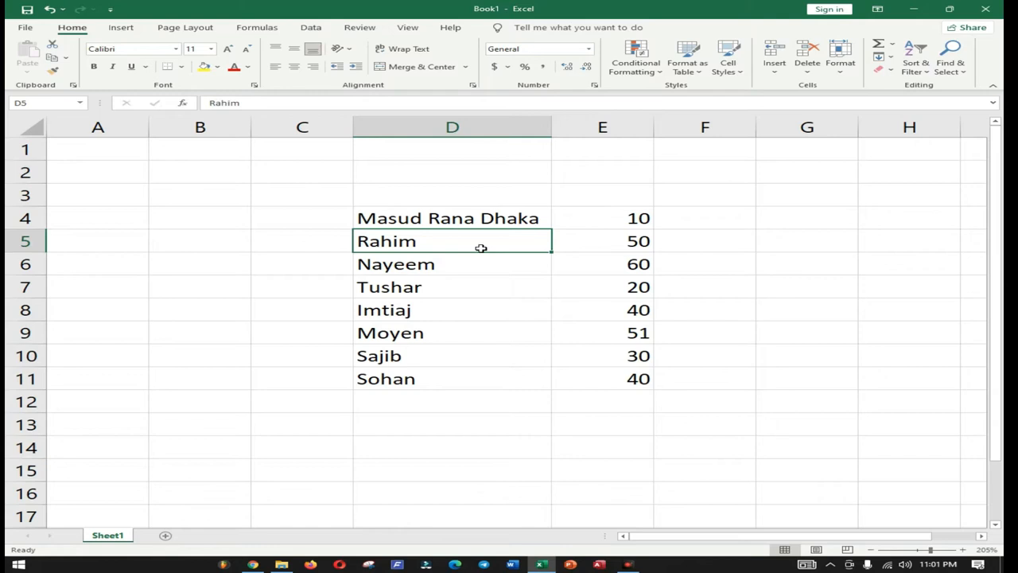
double_click(481, 248)
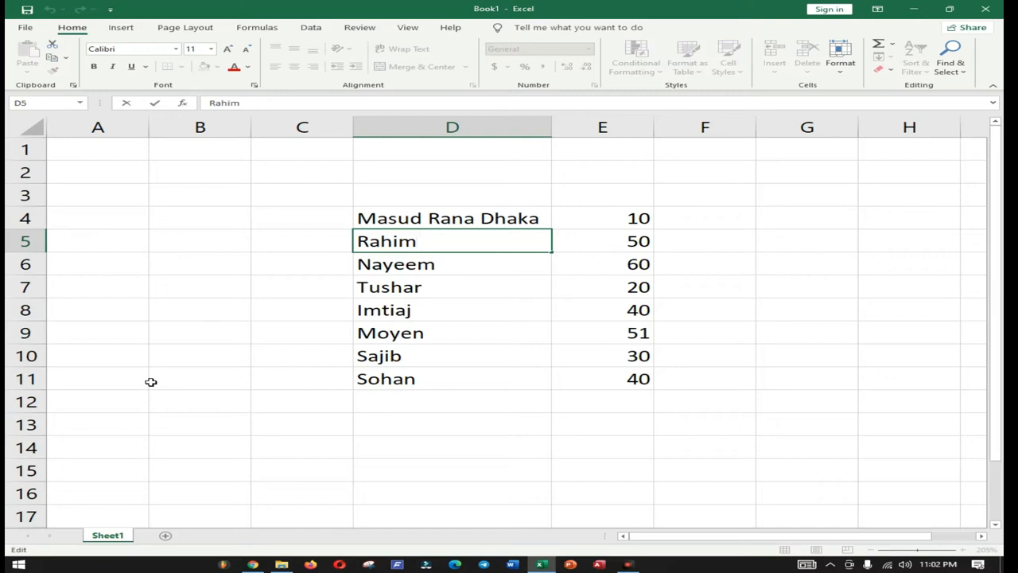
text(a)
click(259, 326)
click(469, 239)
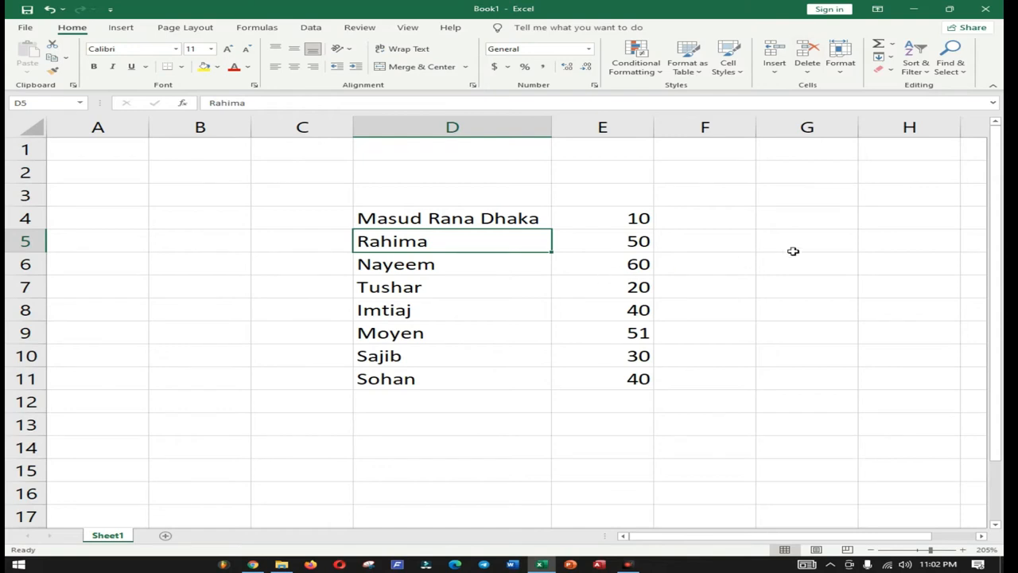
Step: Clear D5 and undo it, then delete cell D5 and undo that deletion too
key(Delete)
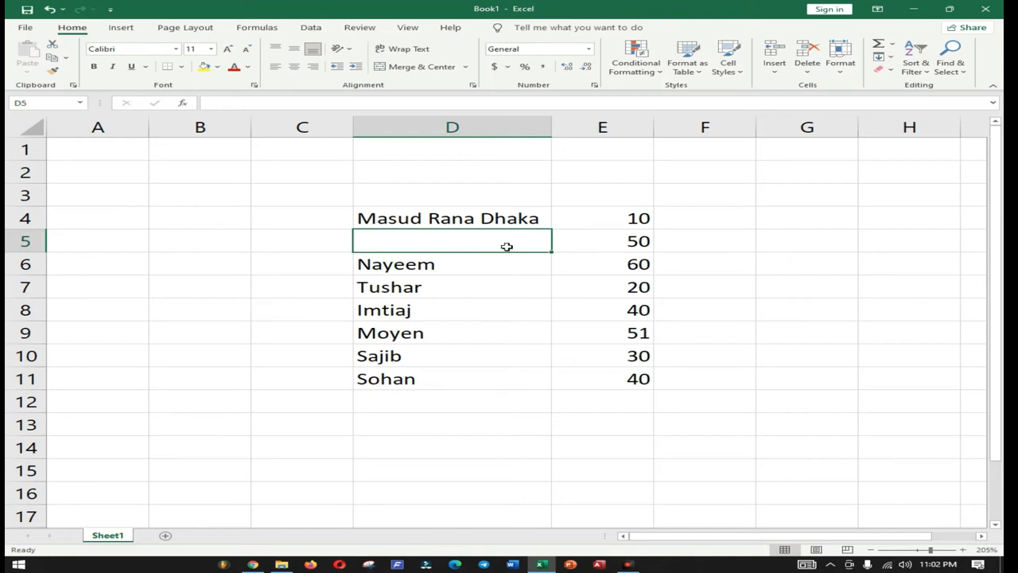
click(641, 243)
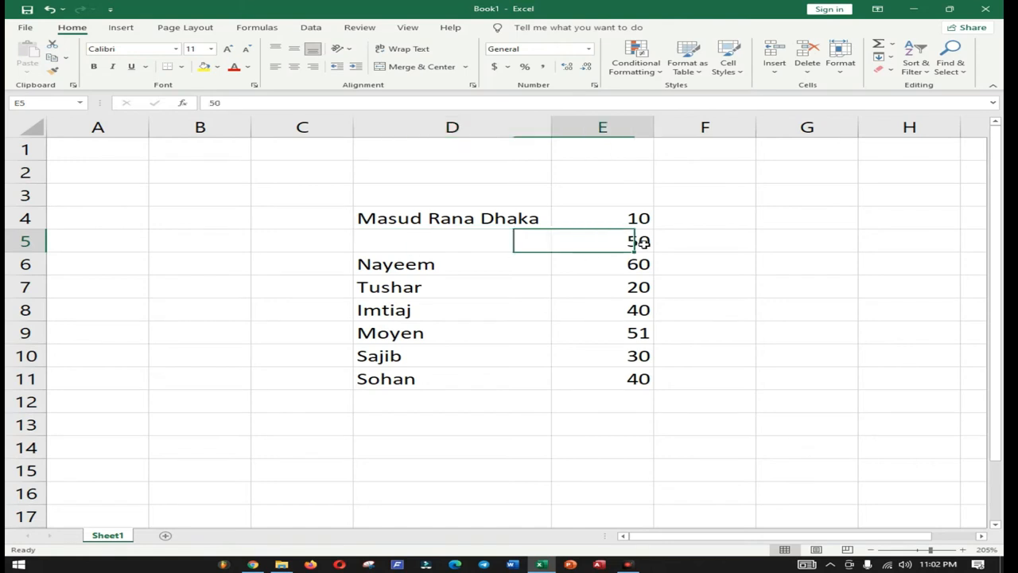
click(487, 244)
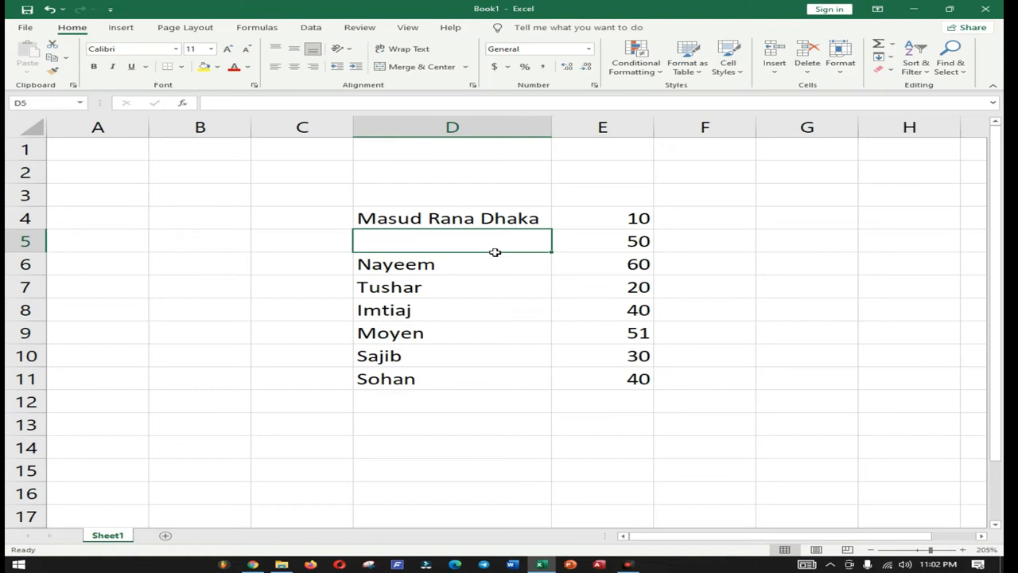
key(ctrl+z)
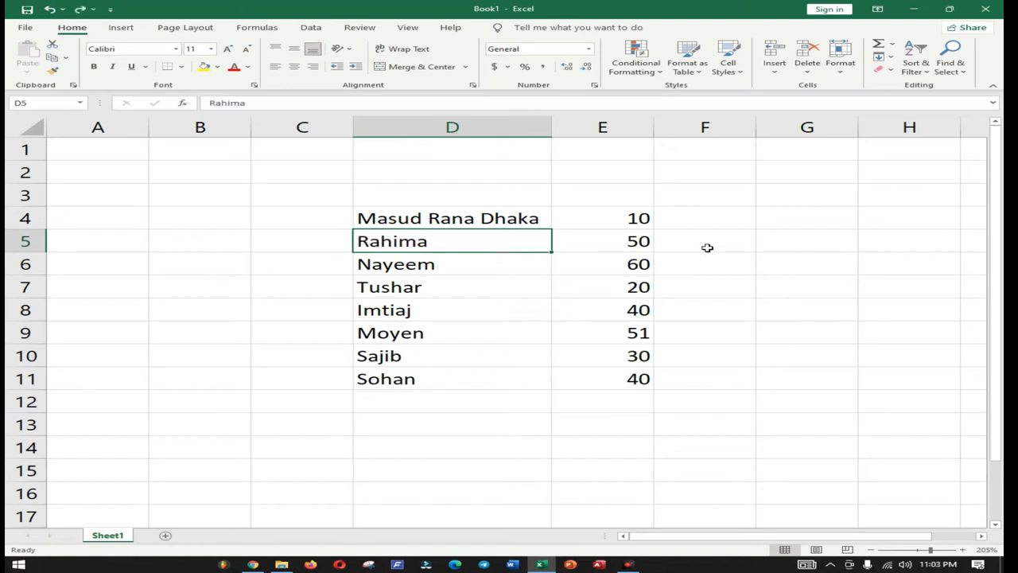
click(812, 57)
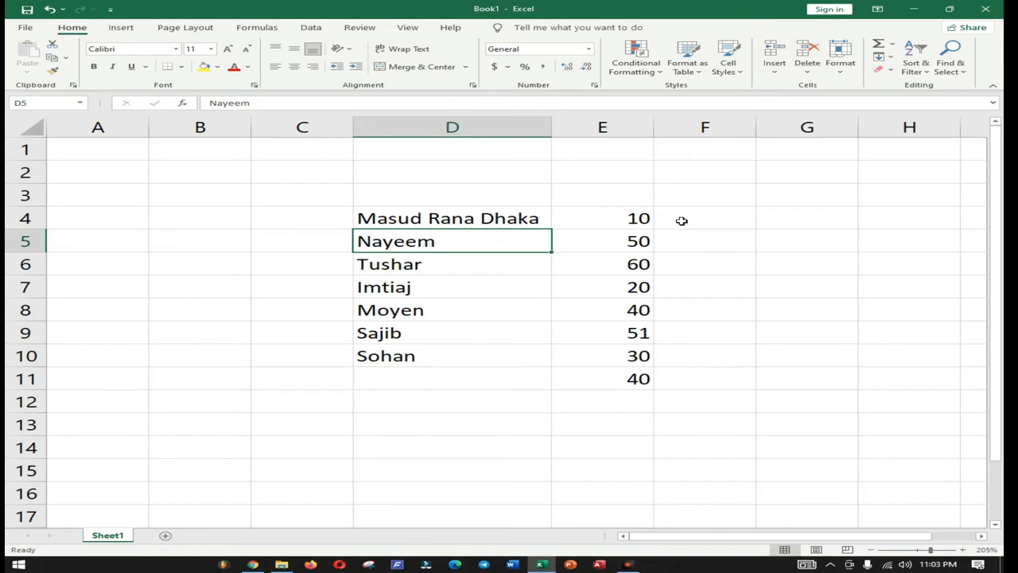
key(ctrl+z)
Step: Delete cell D5 so the names shift up, leaving Sohan in D10
click(24, 264)
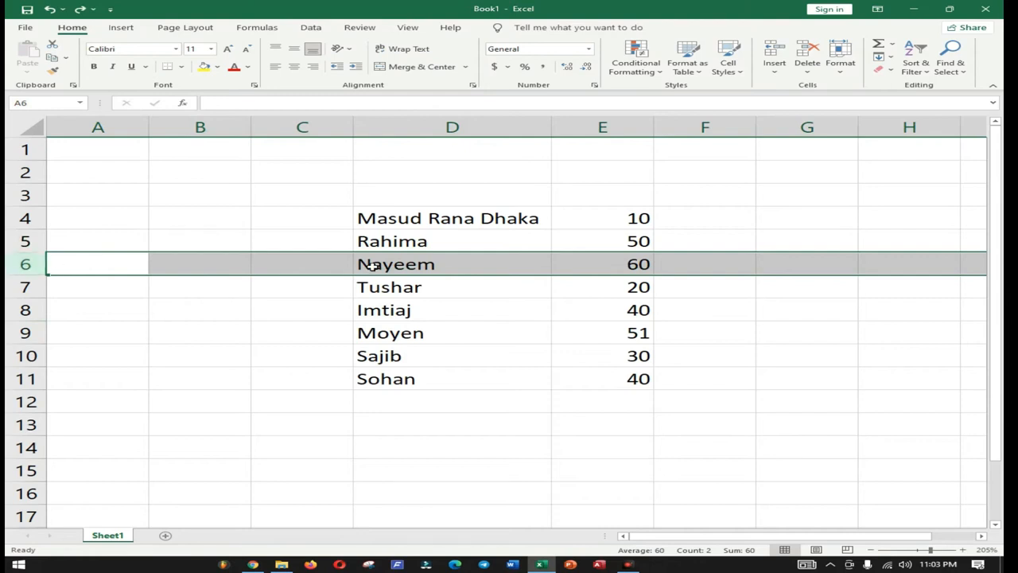
click(469, 243)
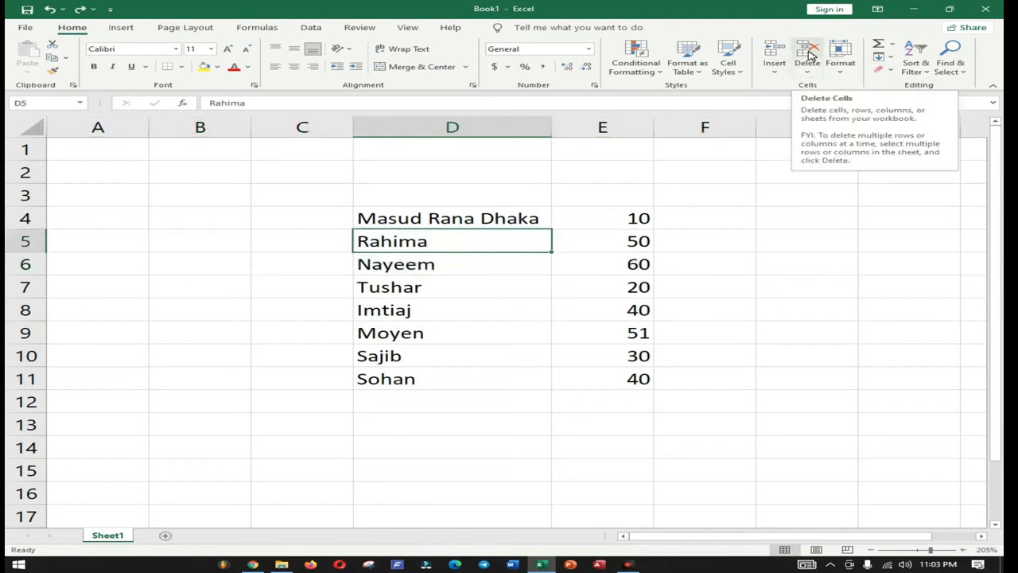
click(36, 380)
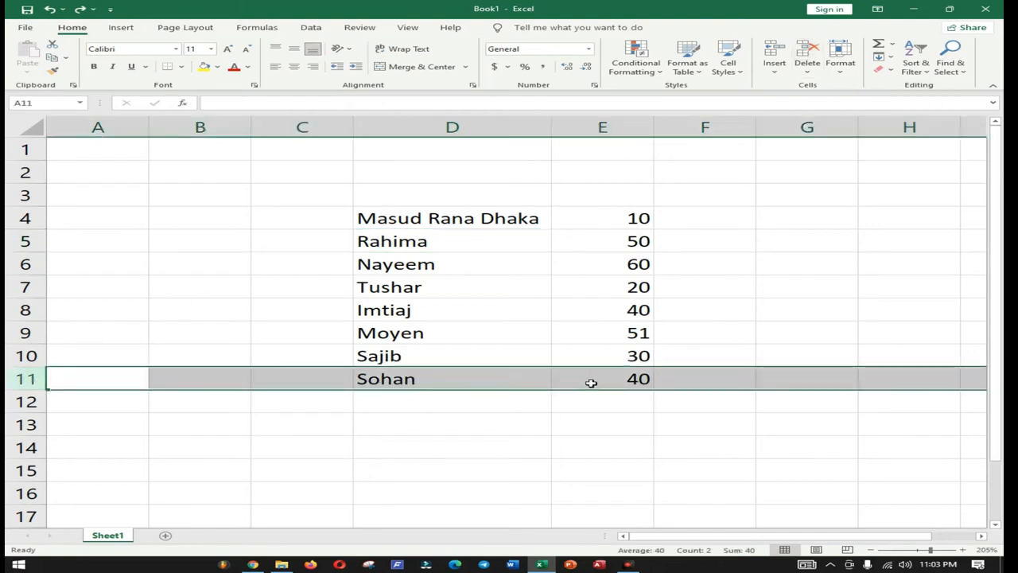
click(424, 242)
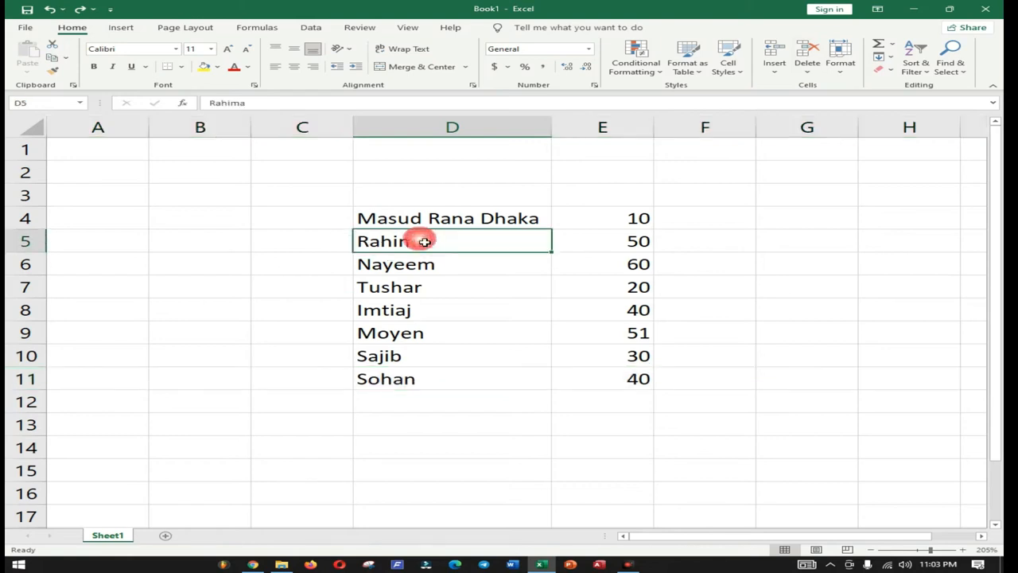
click(808, 51)
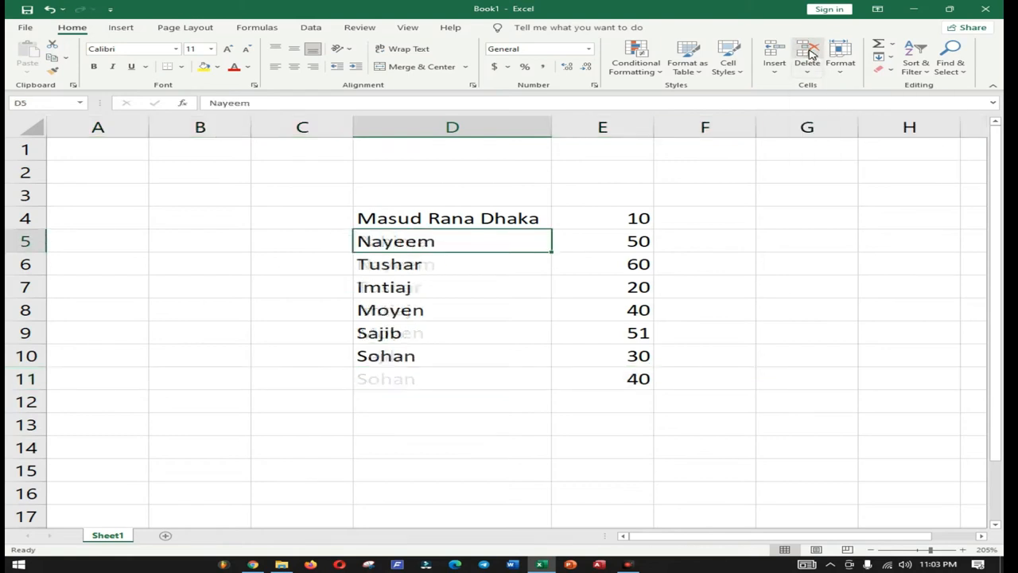
click(402, 383)
click(463, 359)
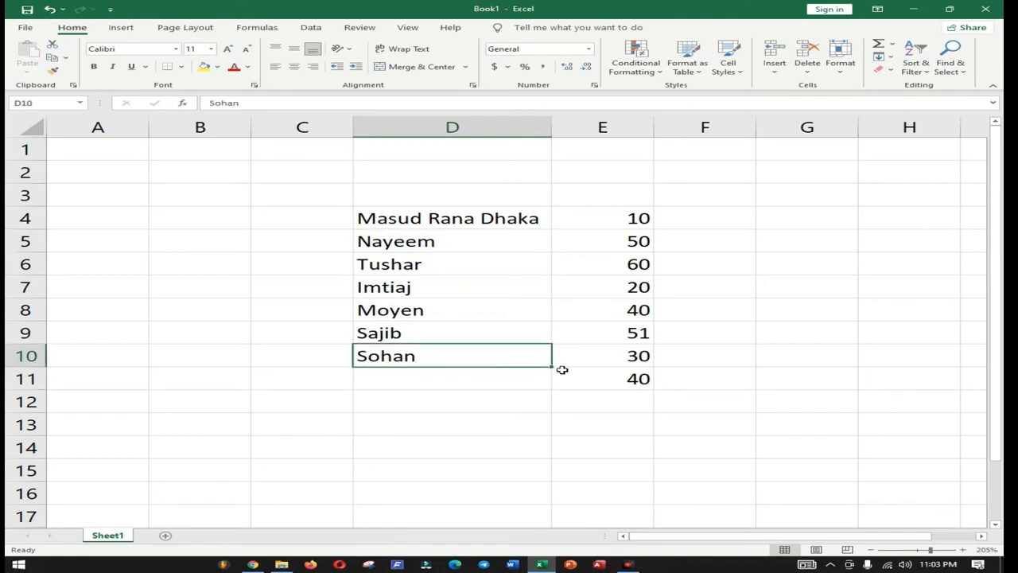
Step: Fill Sohan into E10 and undo it, then undo the D5 deletion to restore Rahima
drag(558, 369, 651, 403)
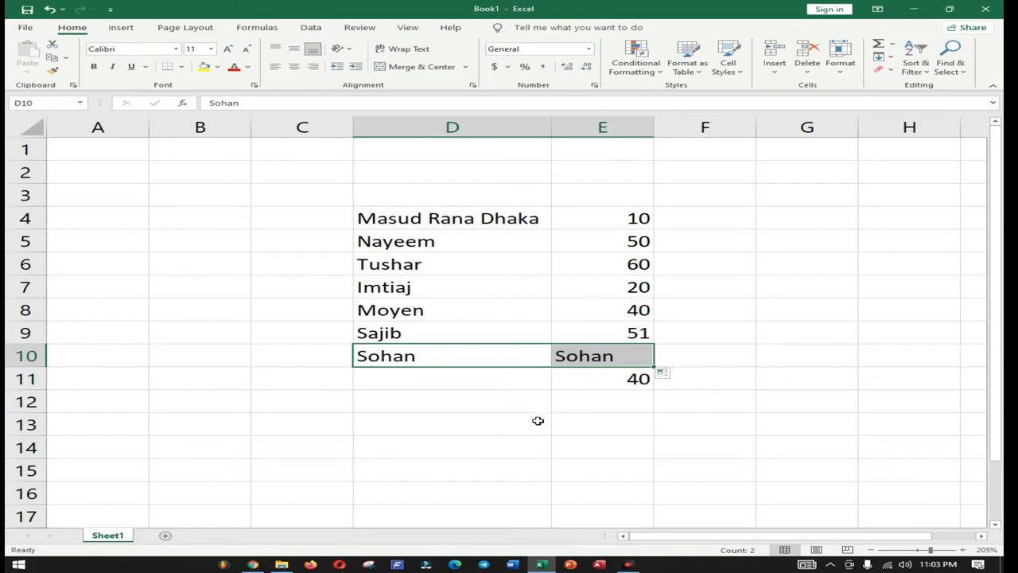
key(ctrl+z)
click(493, 424)
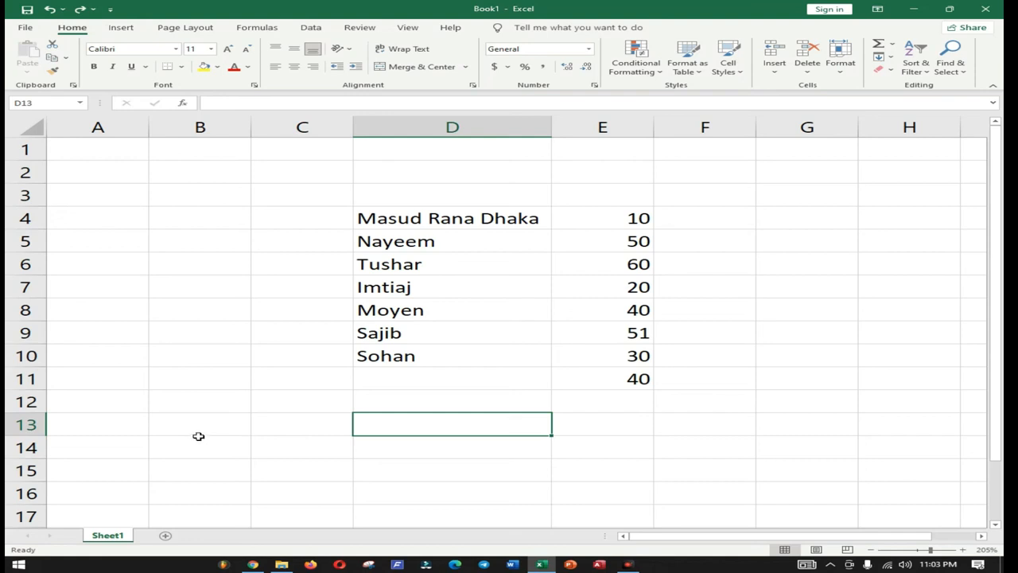
key(ctrl+z)
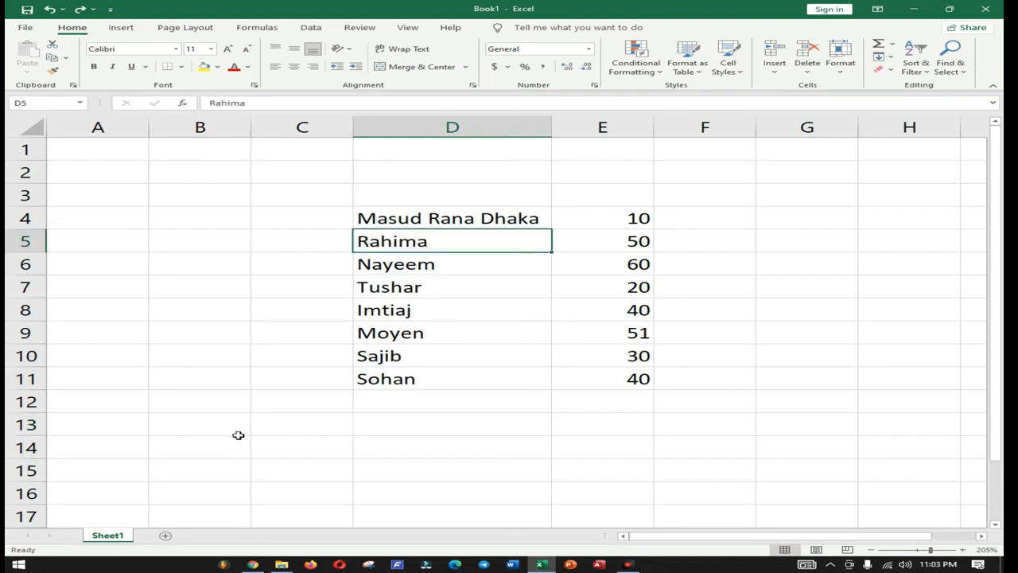
click(487, 441)
Step: Delete row 5 holding Rahima and 50, then undo to restore it
click(26, 240)
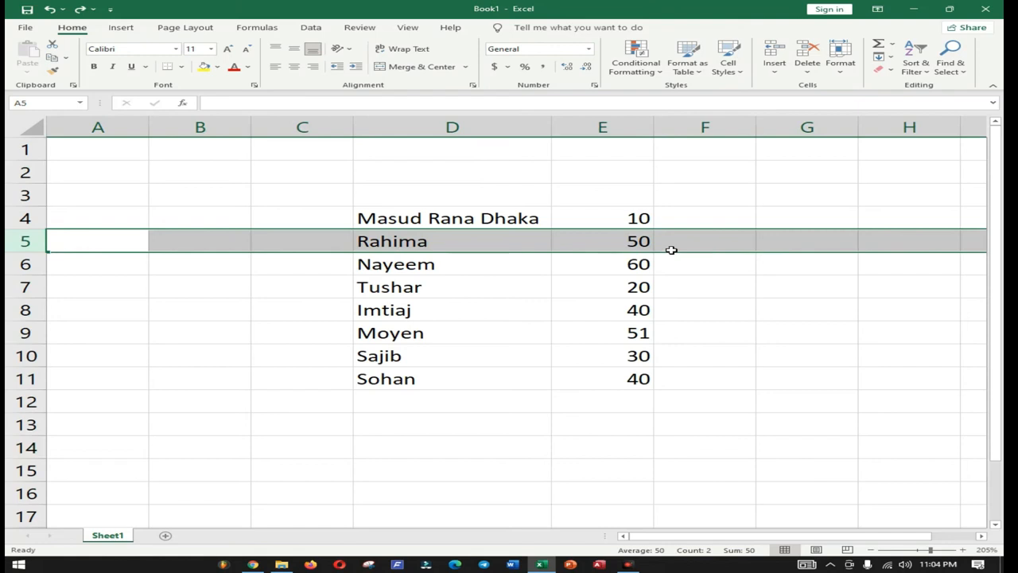
click(808, 51)
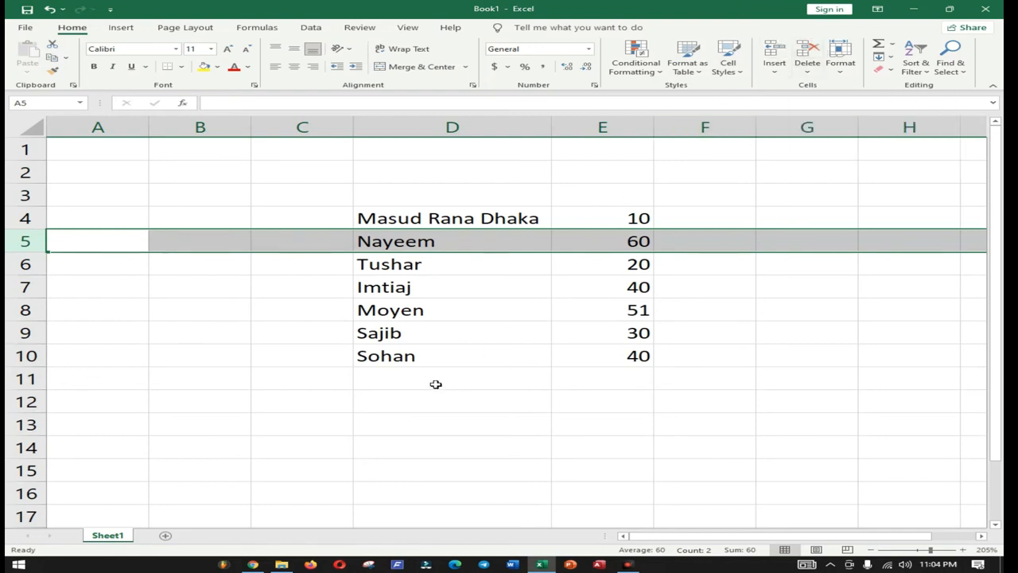
key(ctrl+z)
click(438, 428)
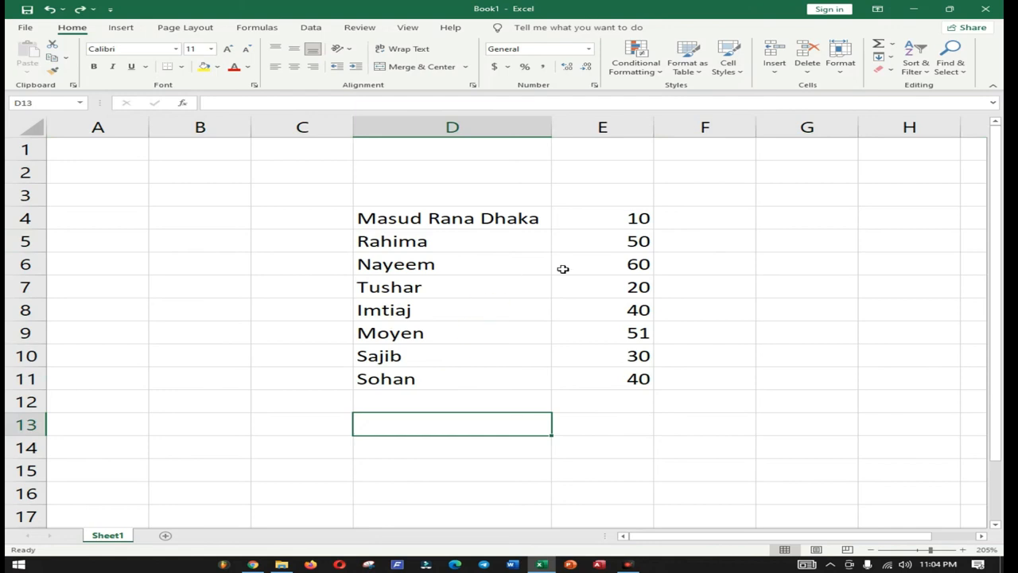
Step: Retype 50 in E5 after a mistyped number, then clear it with Delete
click(633, 244)
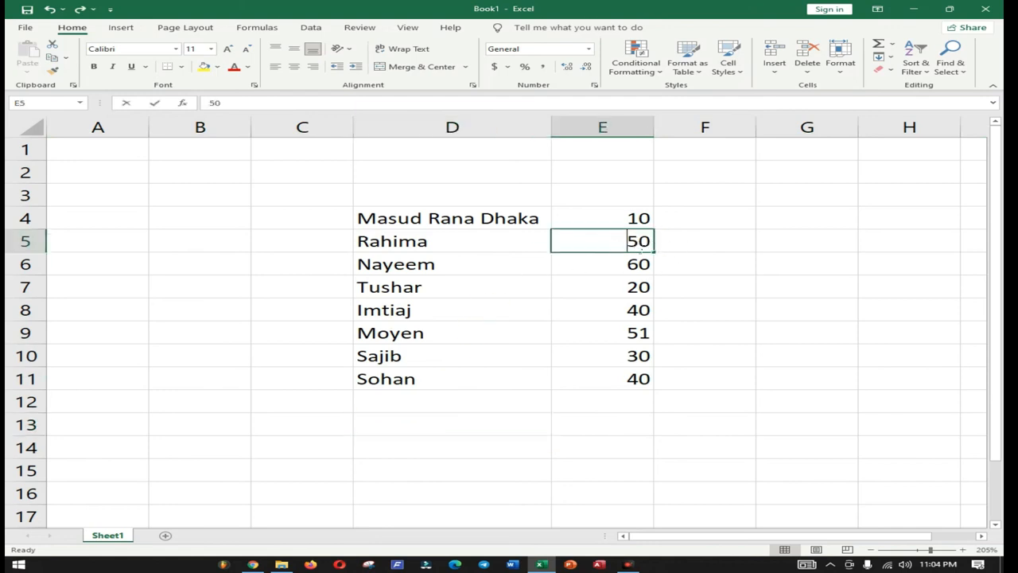
text(4056454)
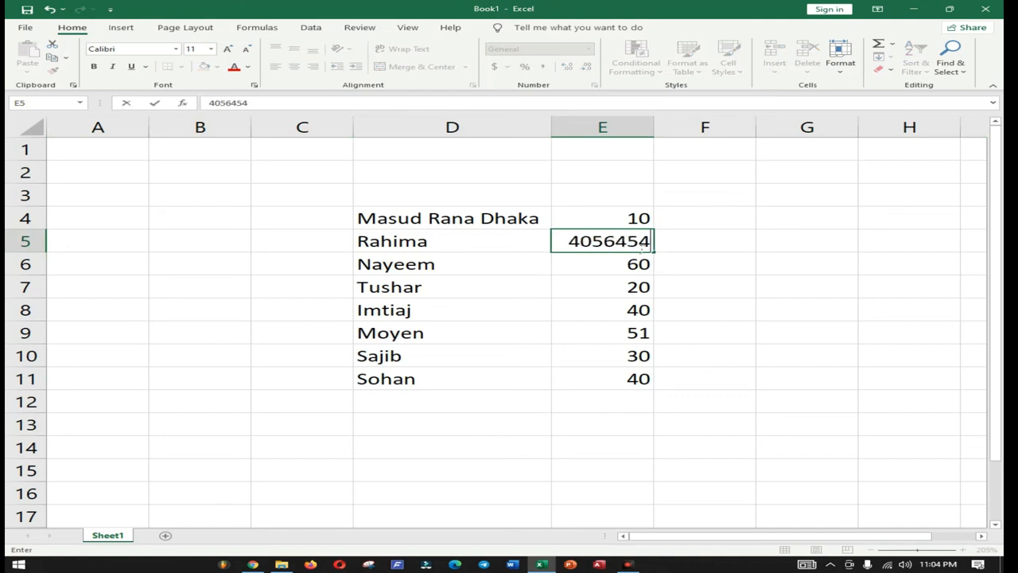
key(BackSpace)
key(BackSpace)
key(BackSpace)
key(BackSpace)
key(BackSpace)
key(BackSpace)
key(BackSpace)
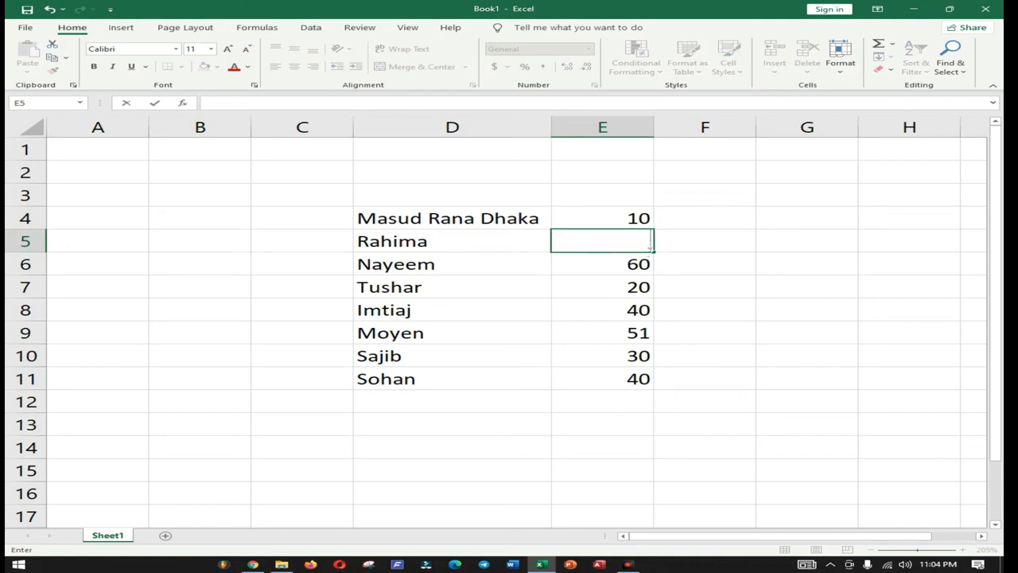
text(50)
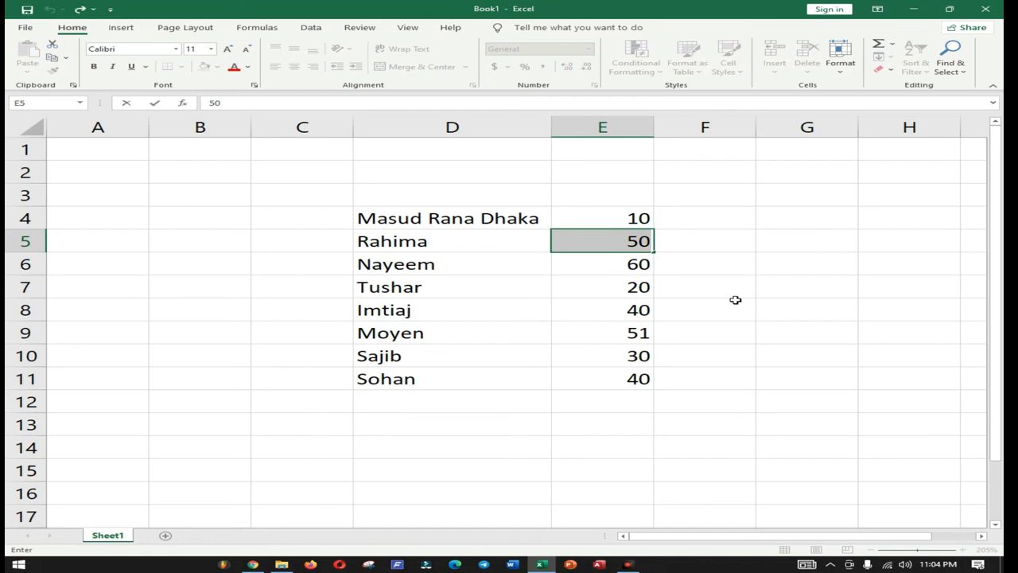
click(735, 296)
click(633, 245)
key(Delete)
click(751, 270)
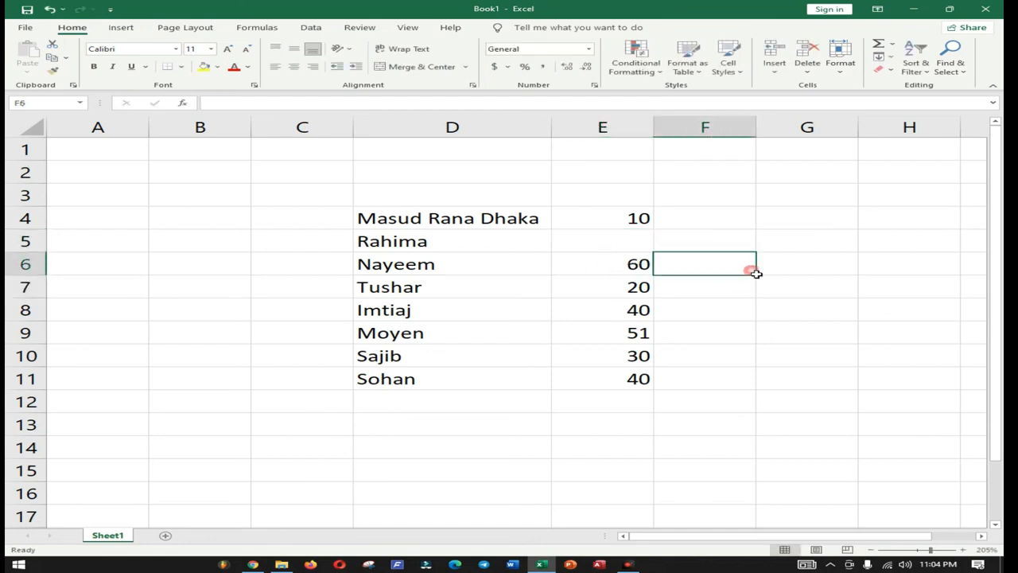